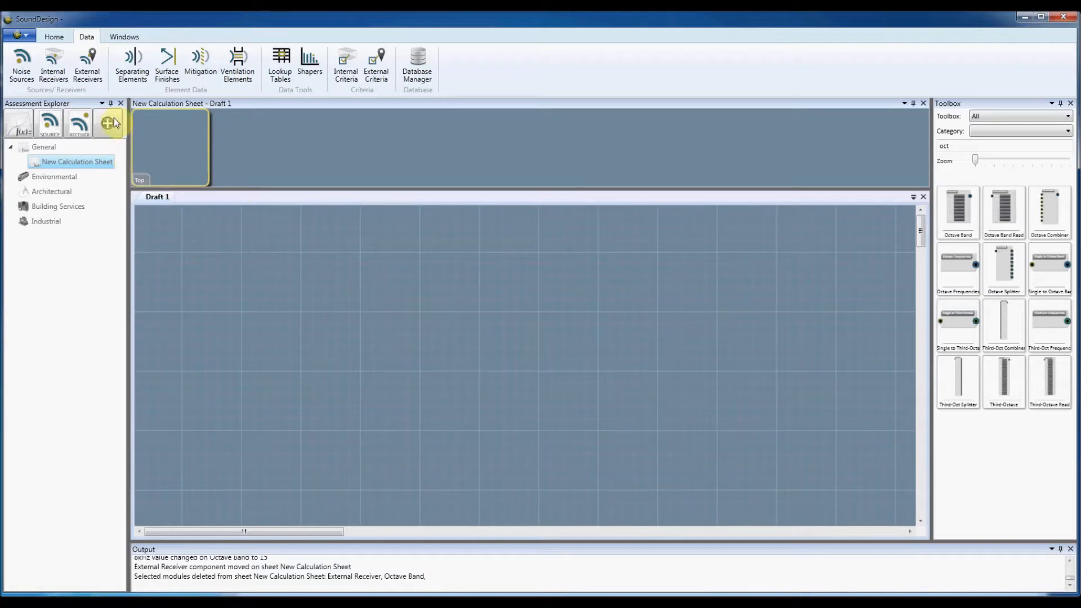
Copy the general headers from the Noise Sources window and paste them at cell C29 of Import Data Test.xlsx in Excel.
left_click(25, 66)
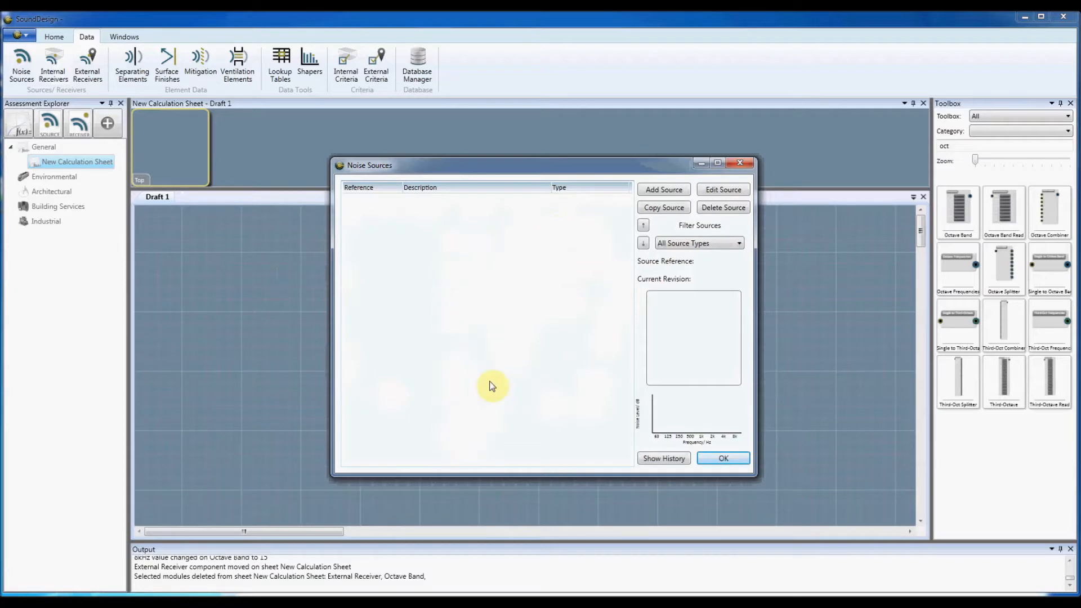
right_click(489, 314)
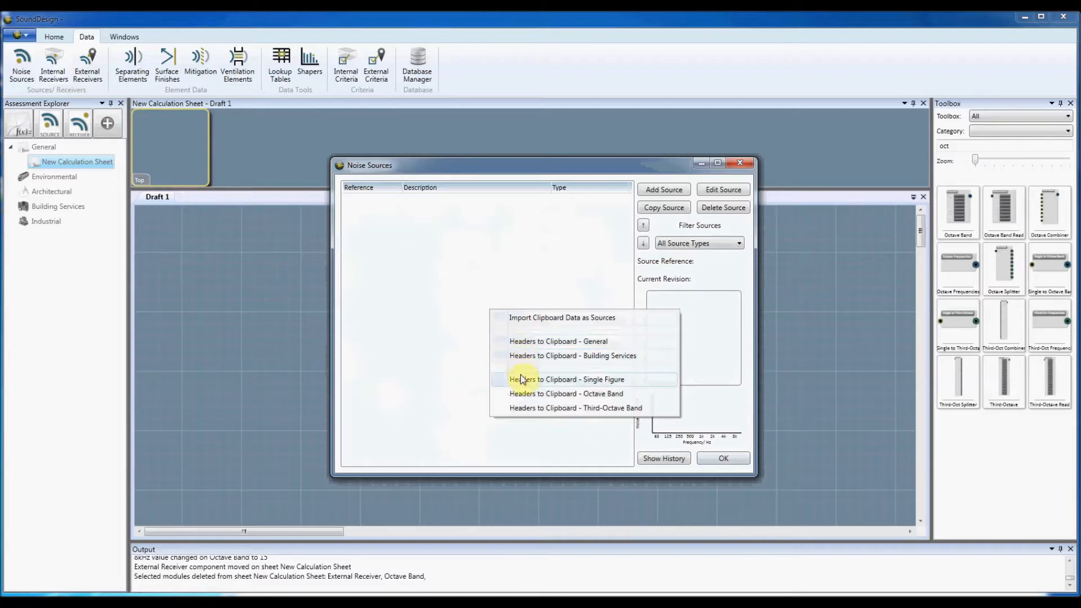
left_click(530, 342)
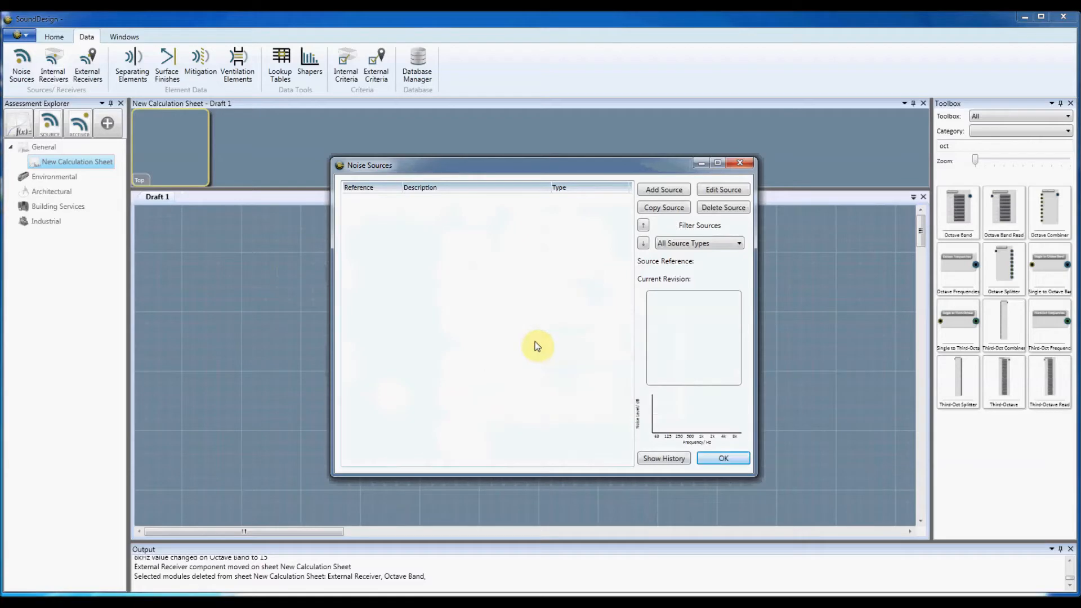
key("alt+Tab")
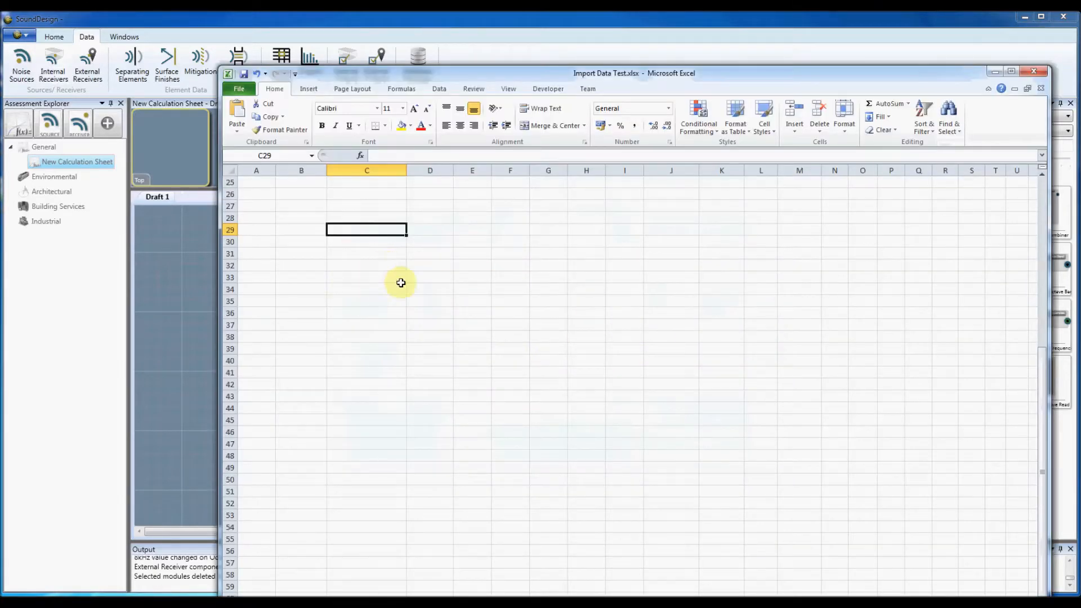
key("ctrl+v")
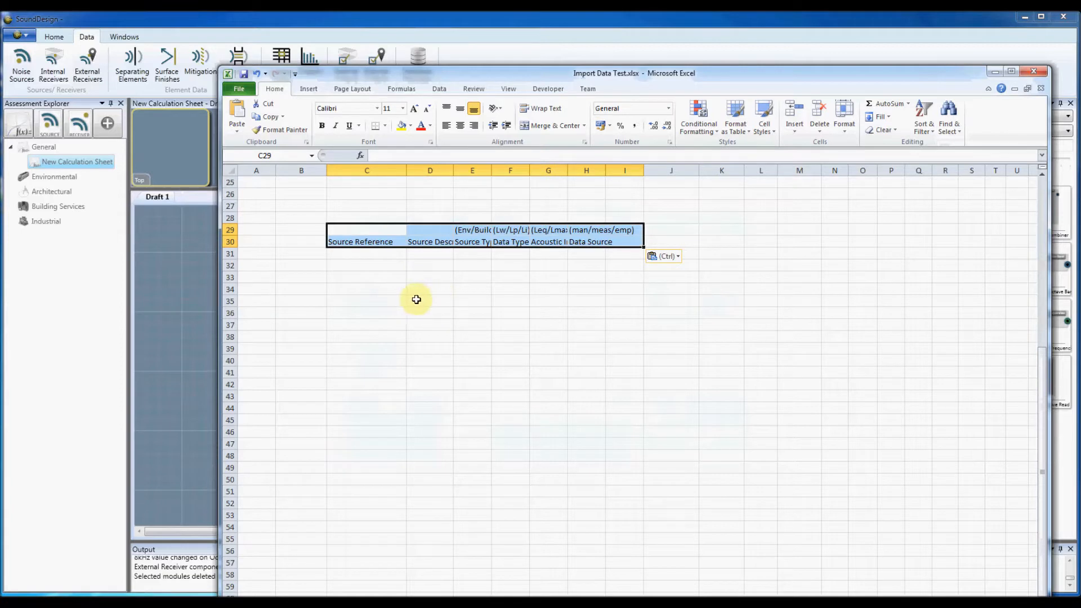
left_click(416, 298)
Review the pasted general headers in row 30, from Source Reference through Data Source.
left_click(369, 243)
left_click(434, 245)
left_click(470, 246)
left_click(512, 250)
left_click(515, 243)
left_click(550, 244)
left_click(593, 245)
left_click(586, 274)
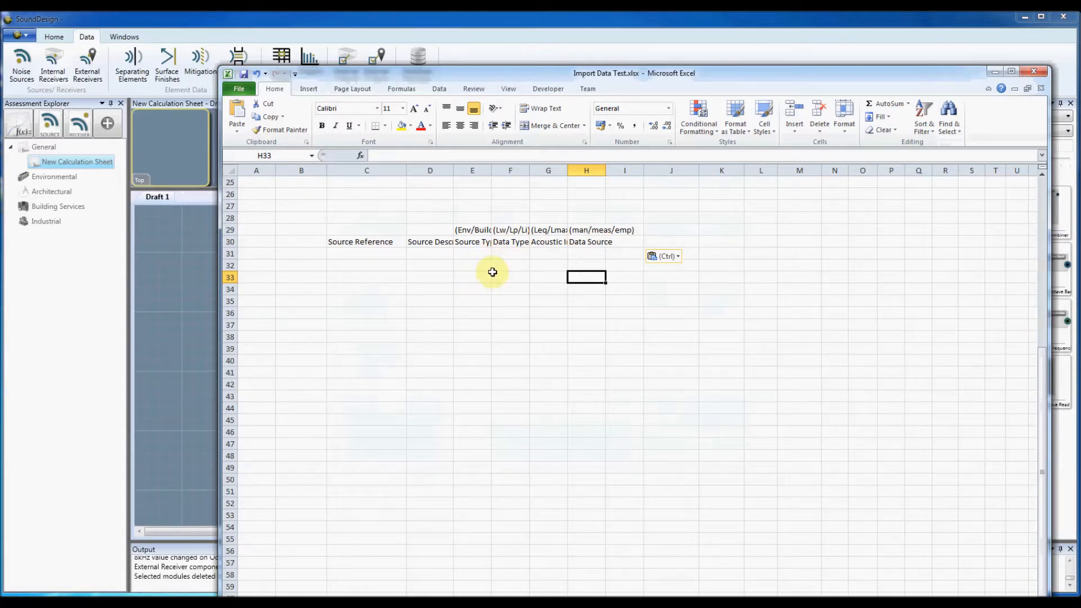
Examine the accepted entries listed in row 29 above the Source Type and Data Type headers.
left_click(474, 230)
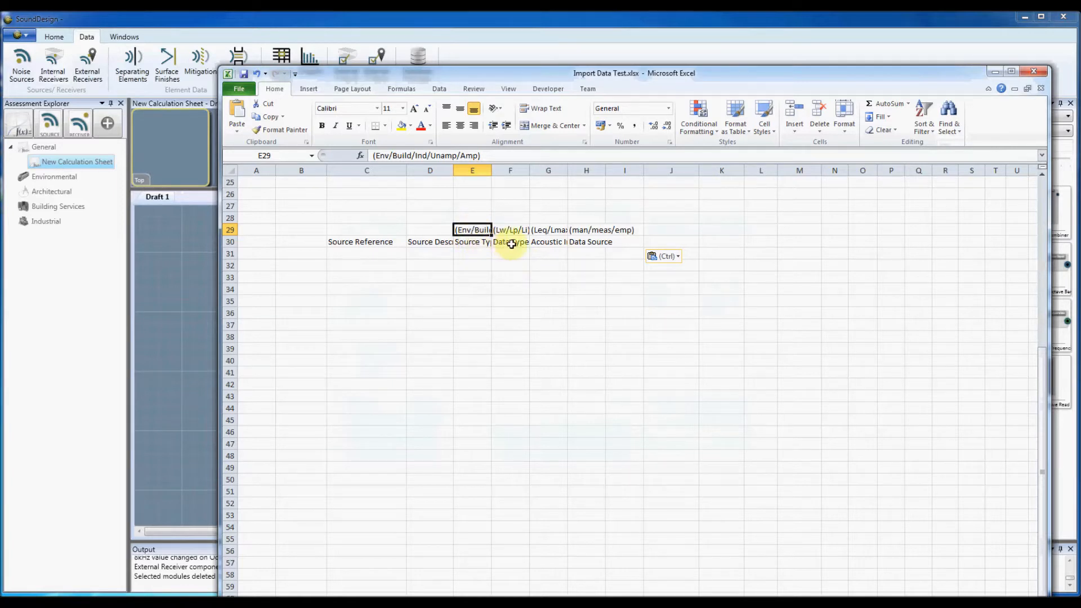
left_click(477, 243)
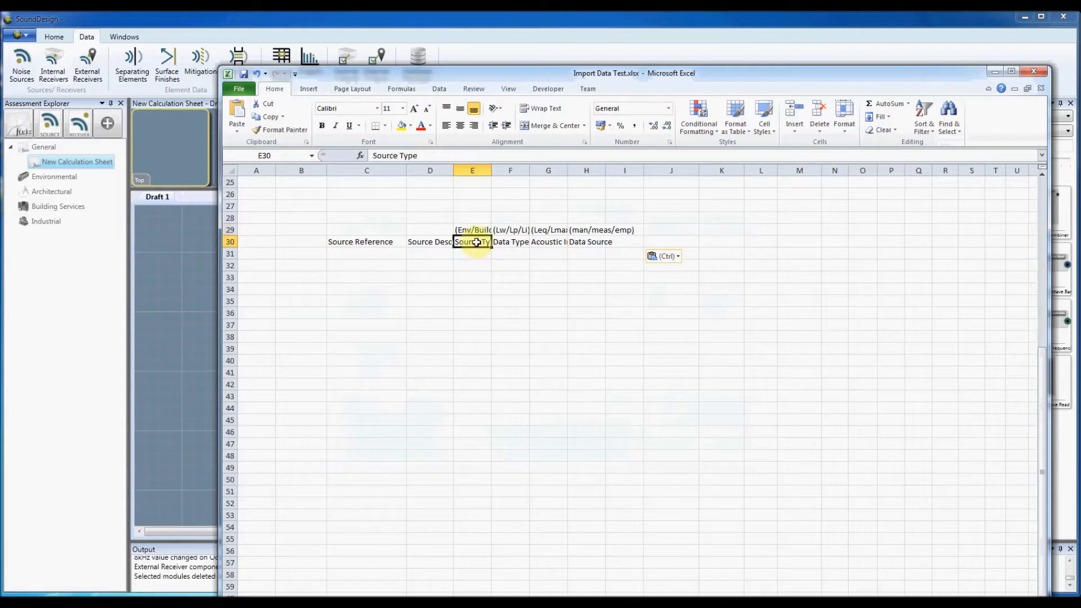
left_click(473, 229)
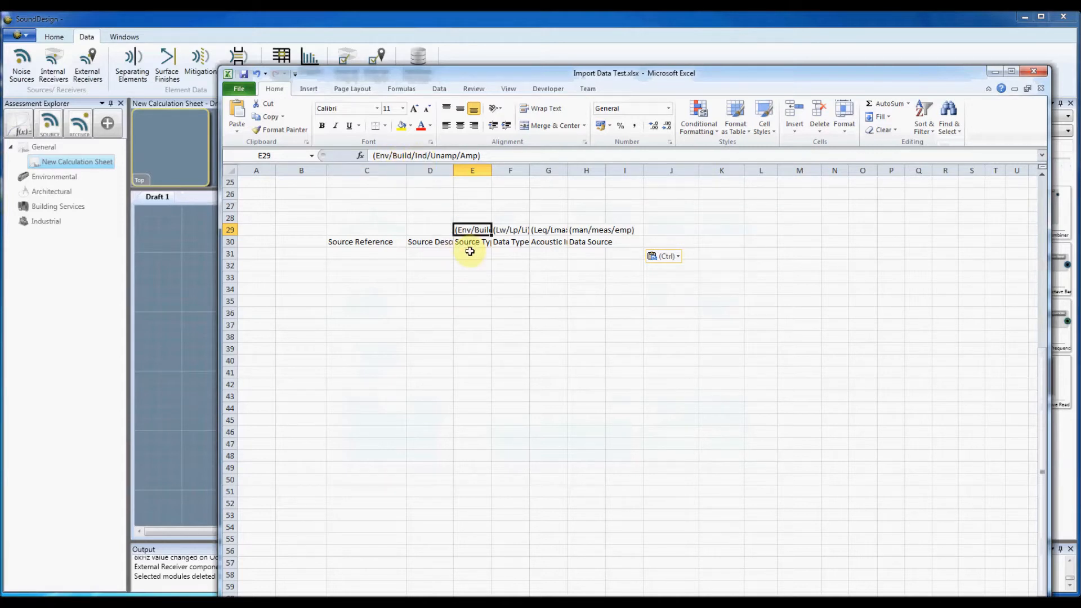
left_click(506, 243)
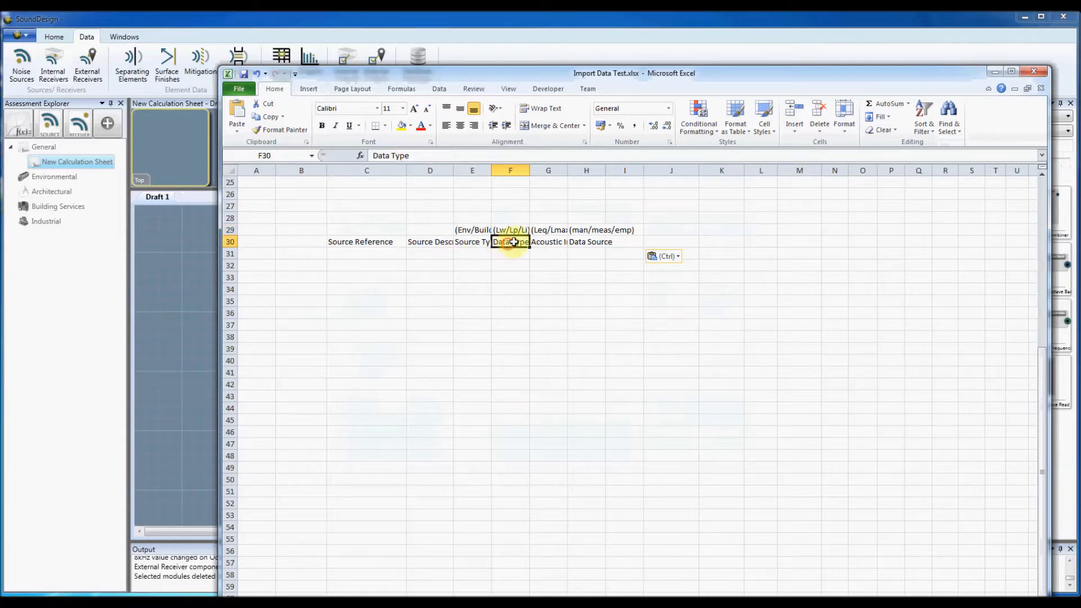
left_click(517, 230)
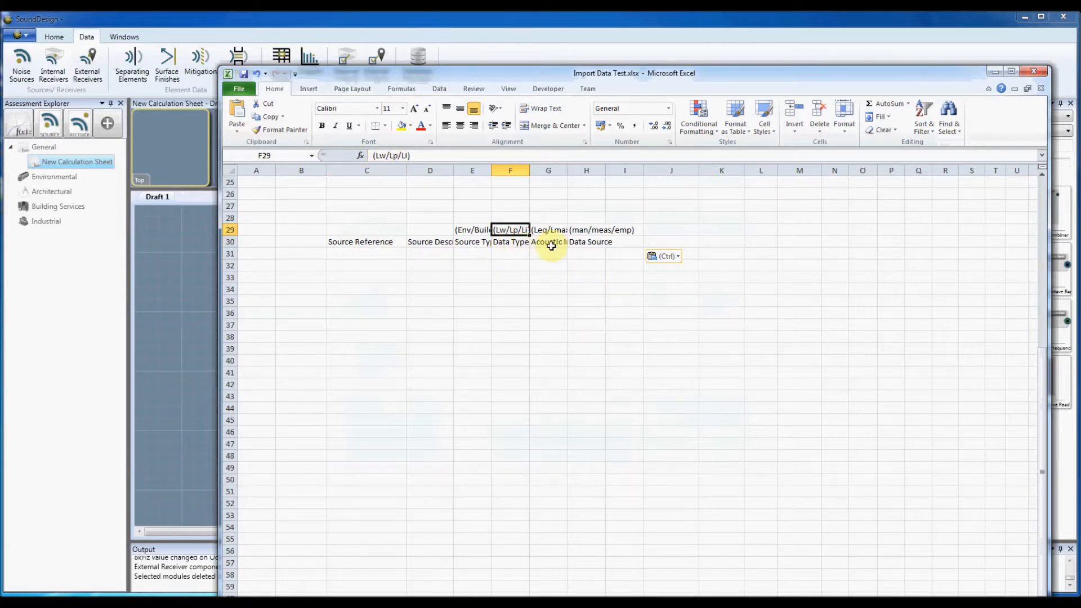
left_click(419, 254)
left_click(389, 252)
Copy the Building Services headers from SoundDesign's Noise Sources window and paste them at cell I29 of the Excel sheet.
key("alt+Tab")
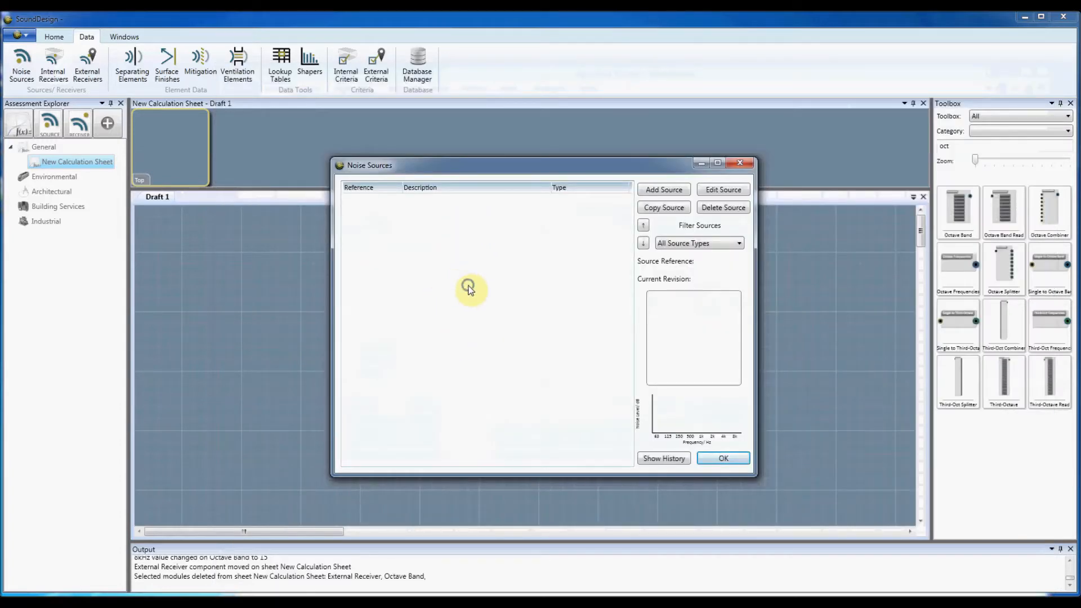
right_click(471, 290)
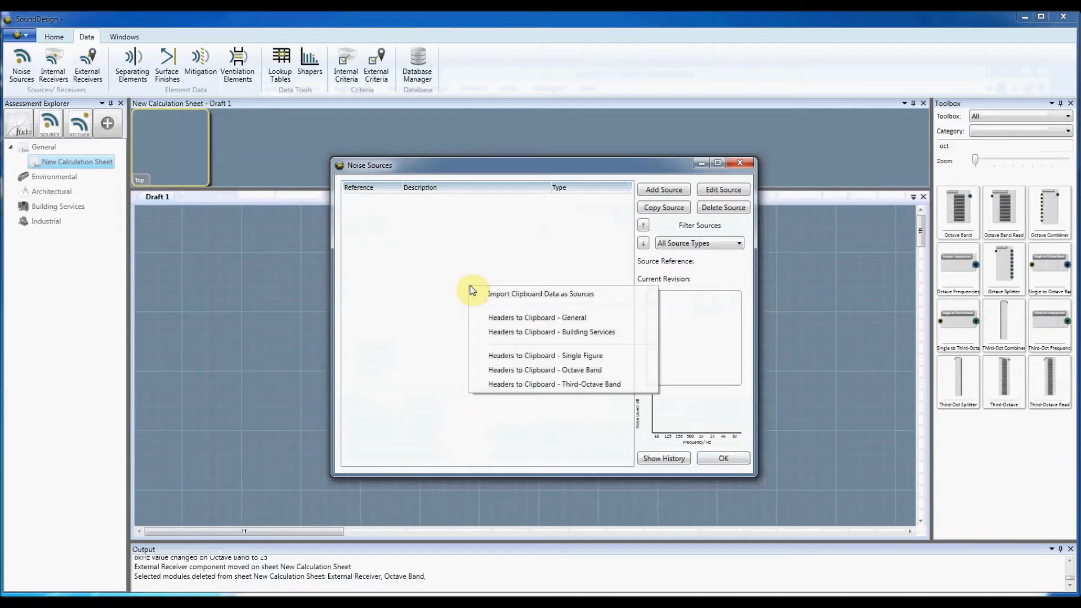
left_click(527, 333)
key("alt+Tab")
left_click(585, 246)
left_click(623, 242)
left_click(630, 228)
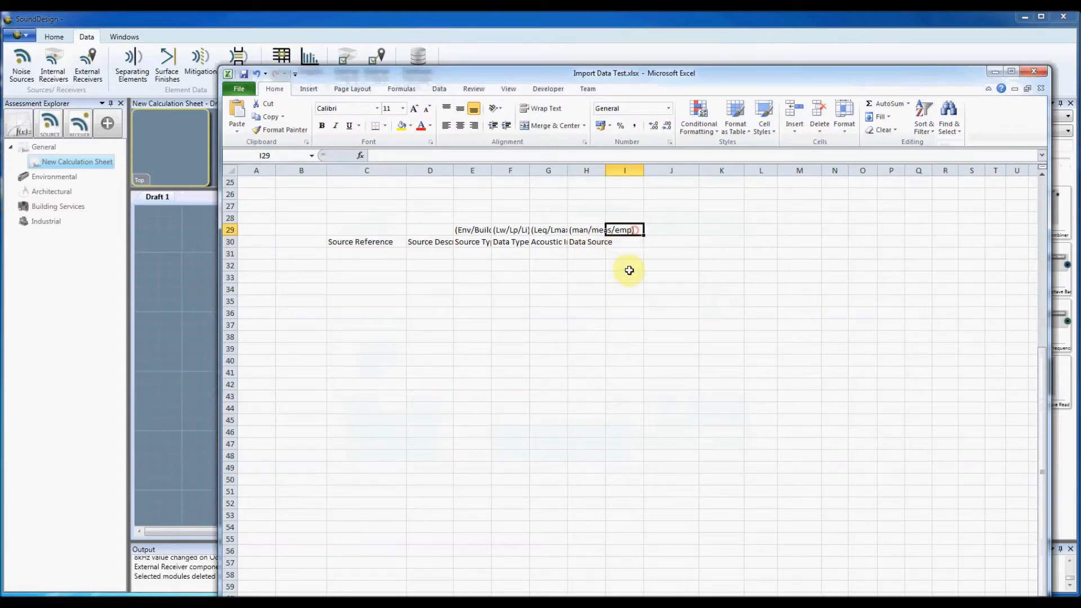
type("Width(m)\tLength(m)\tHeight(m)\tDistance\tAir Volume\tModel")
left_click(682, 326)
Review the added building services headers in row 30, from Width(m) through Model.
left_click(634, 241)
left_click(693, 246)
left_click(708, 247)
left_click(761, 241)
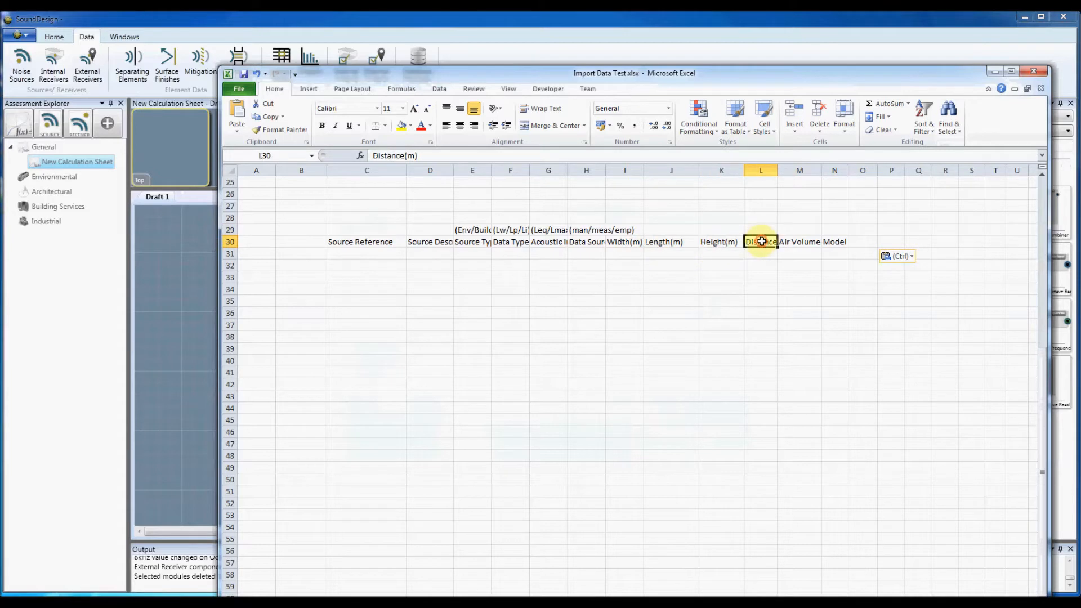
left_click(784, 243)
left_click(829, 242)
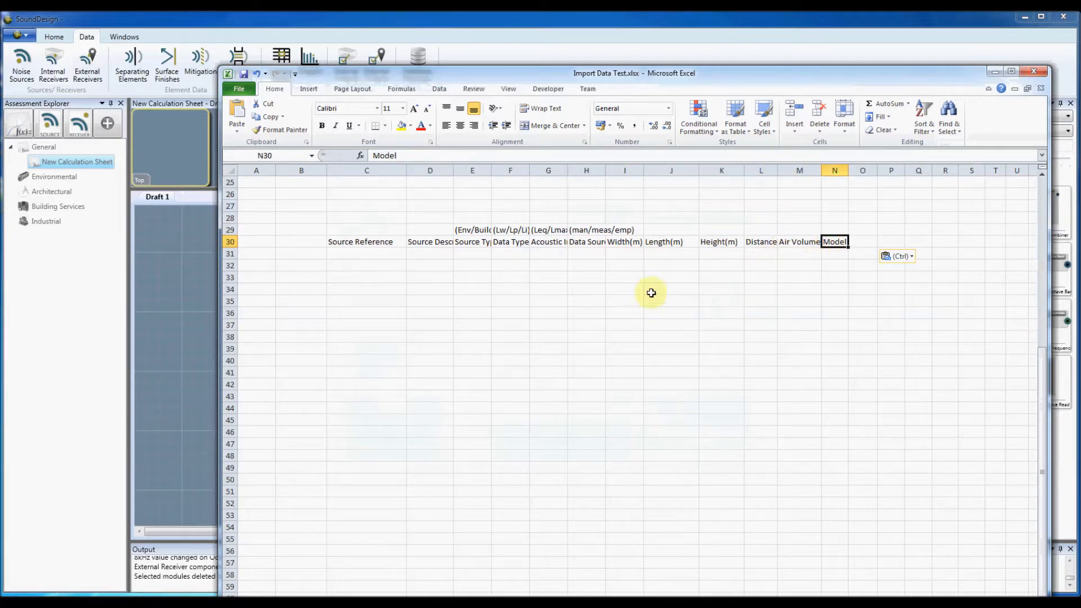
left_click(715, 275)
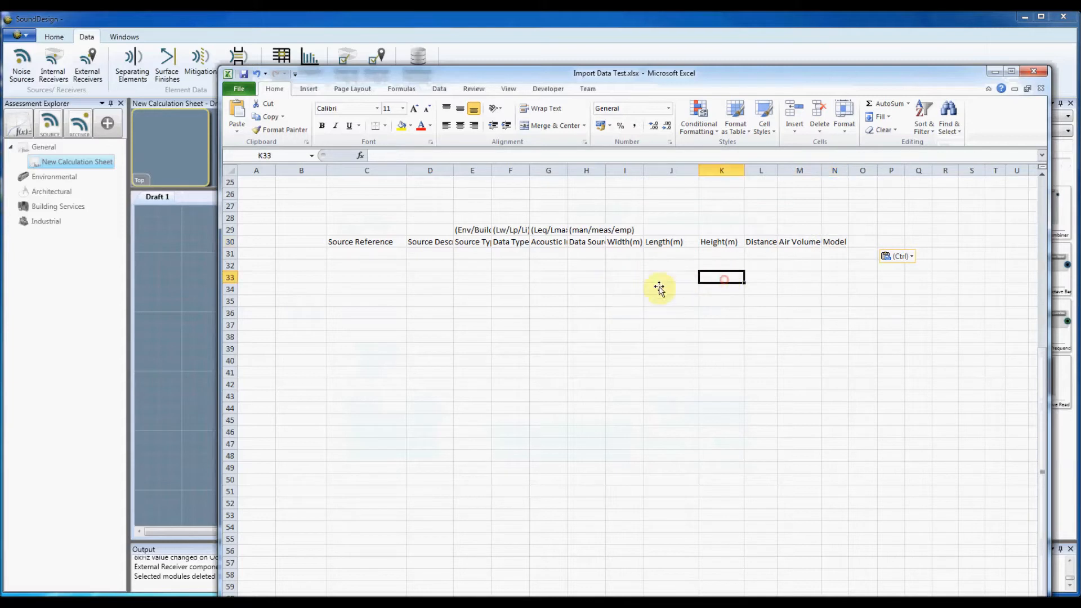
left_click(345, 256)
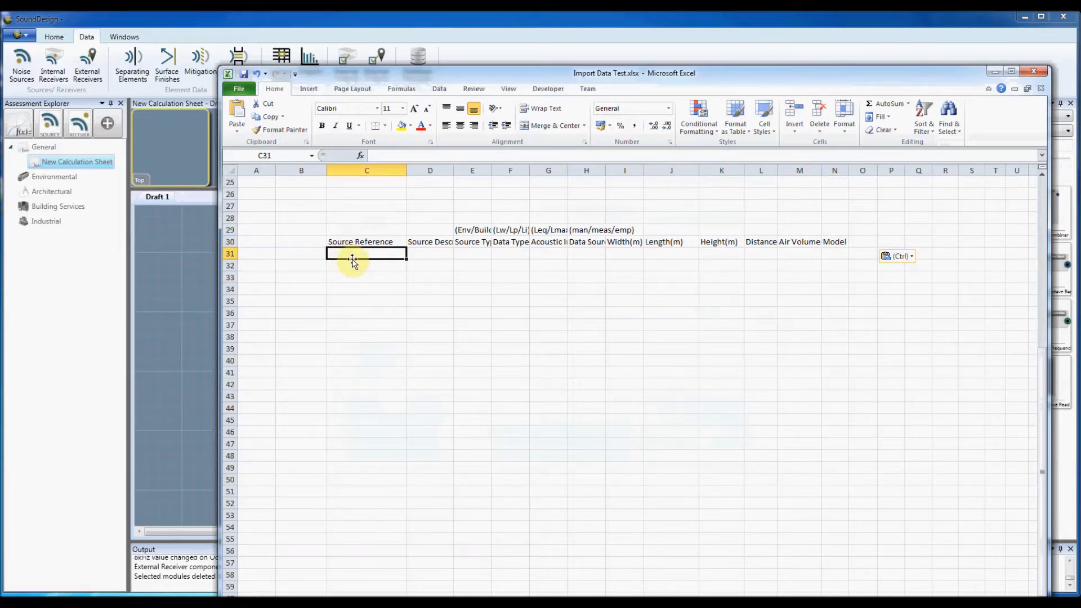
Copy the Octave Band headers from SoundDesign's Noise Sources window and paste them at cell O29 of the Excel sheet.
key("alt+Tab")
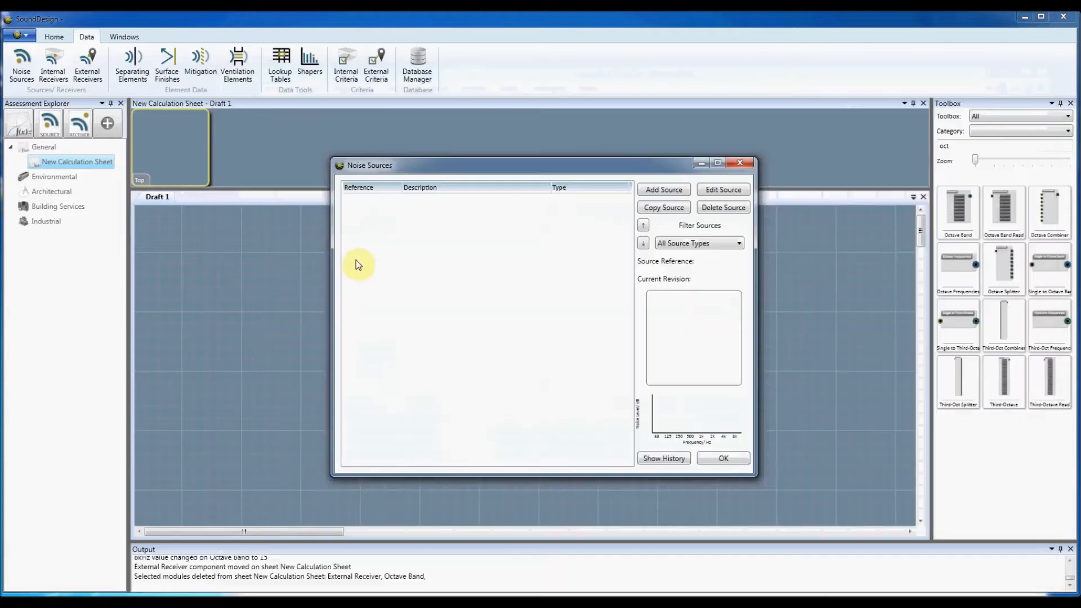
right_click(519, 279)
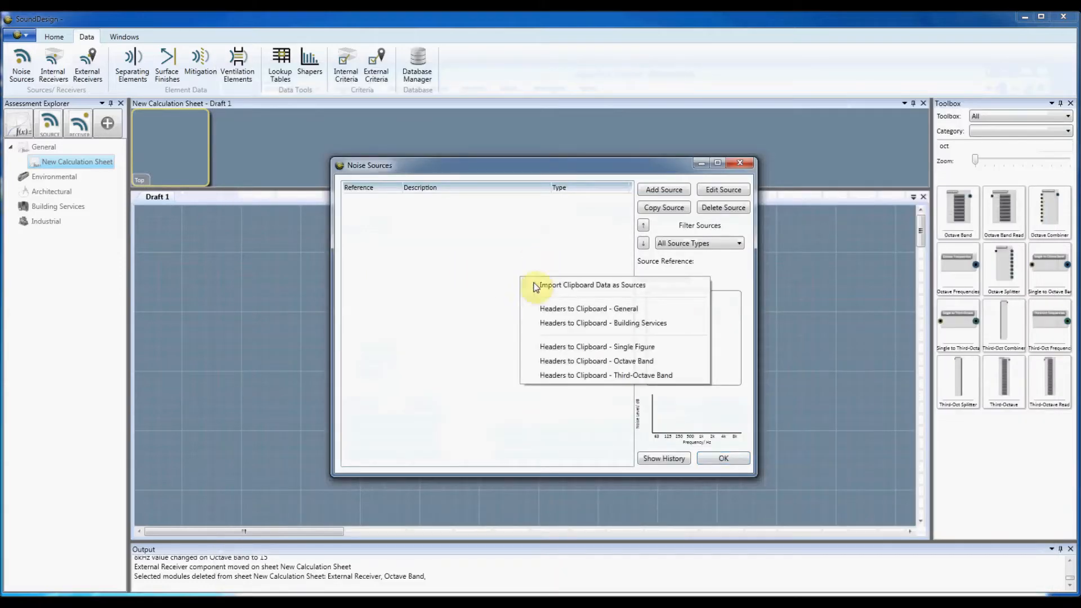
left_click(566, 365)
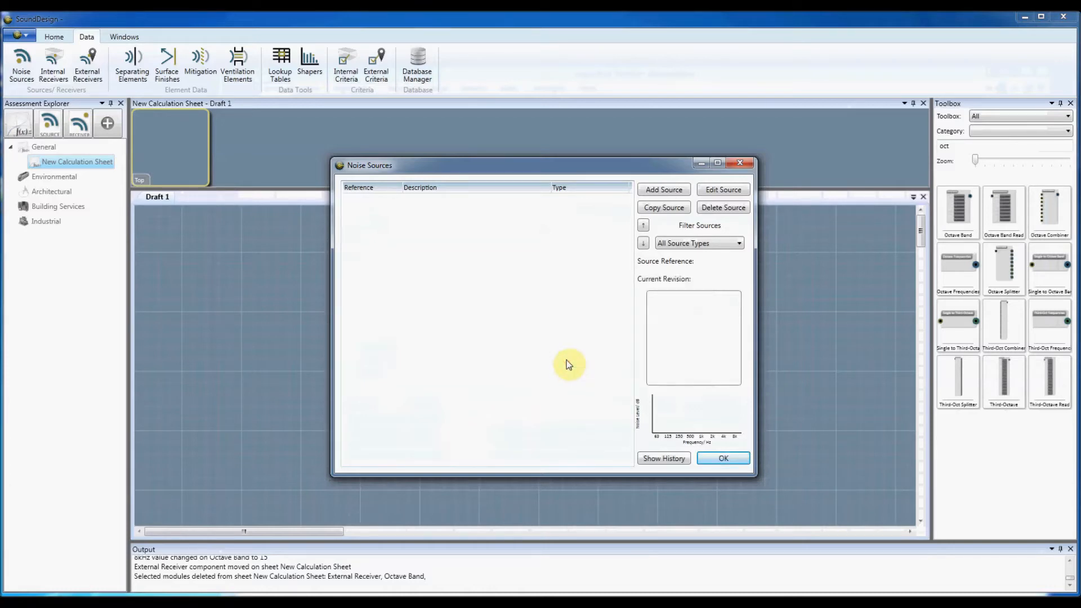
key("alt+Tab")
left_click(853, 228)
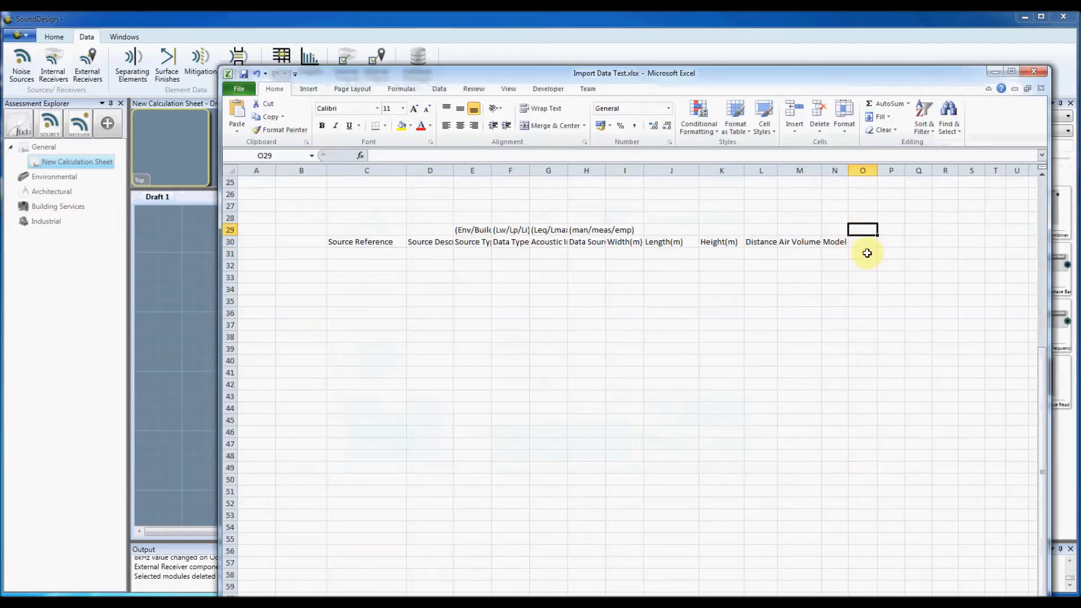
key("ctrl+v")
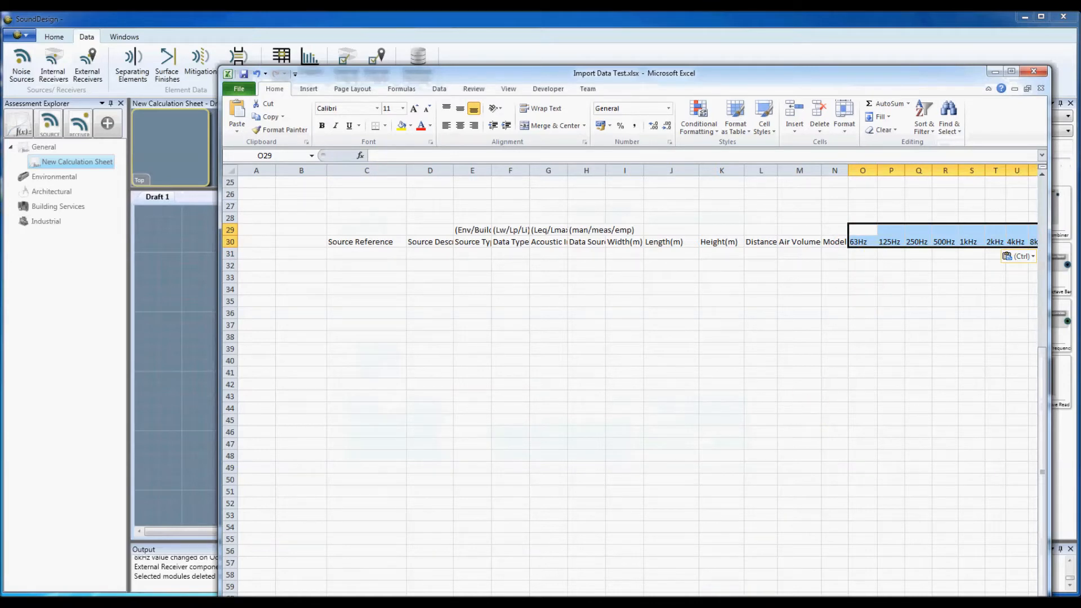
left_click_drag(719, 603, 732, 604)
left_click(684, 454)
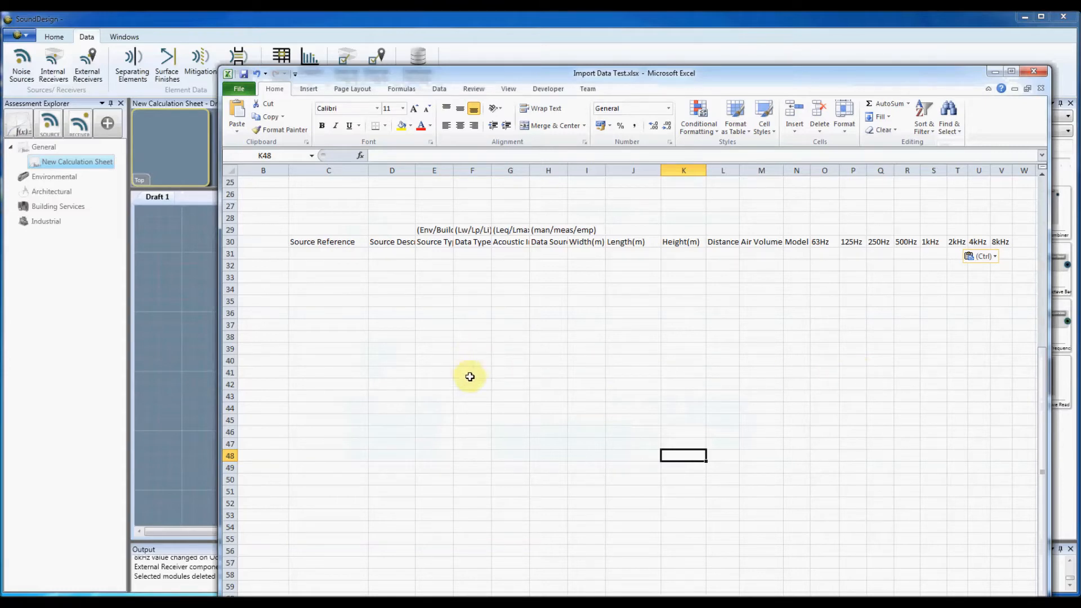
Copy the AHU and extract fan source table in B2:U8, including its header row.
scroll(490, 383, "up", 6)
scroll(522, 361, "up", 2)
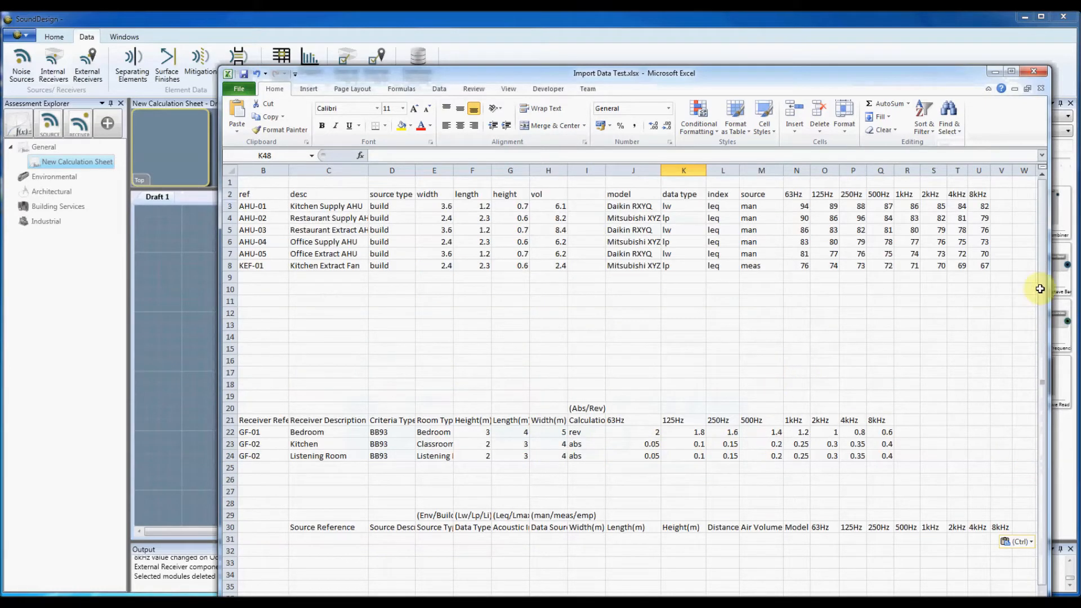
left_click(977, 263)
left_click_drag(975, 262, 914, 248)
left_click(548, 265)
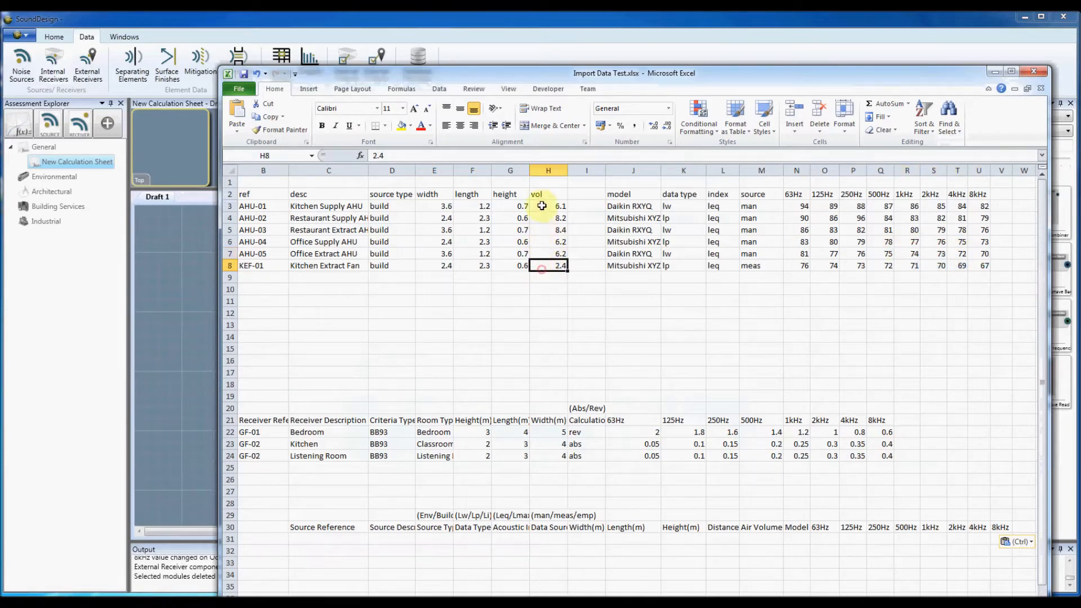
left_click_drag(985, 266, 287, 198)
key("ctrl+c")
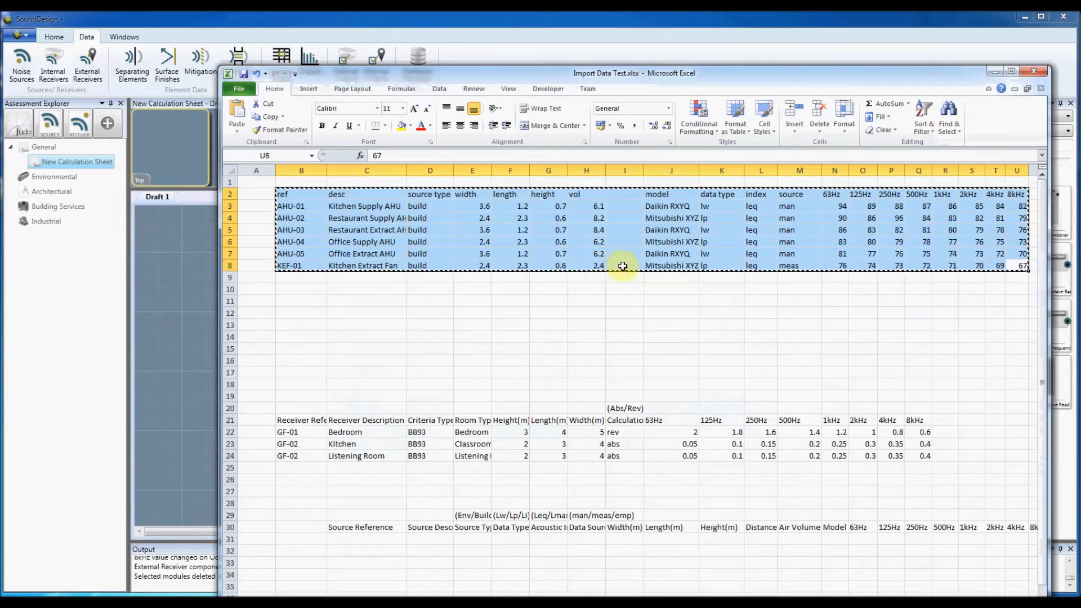
Switch to SoundDesign and import the clipboard data as noise sources, checking all columns of the validation preview first.
key("alt+Tab")
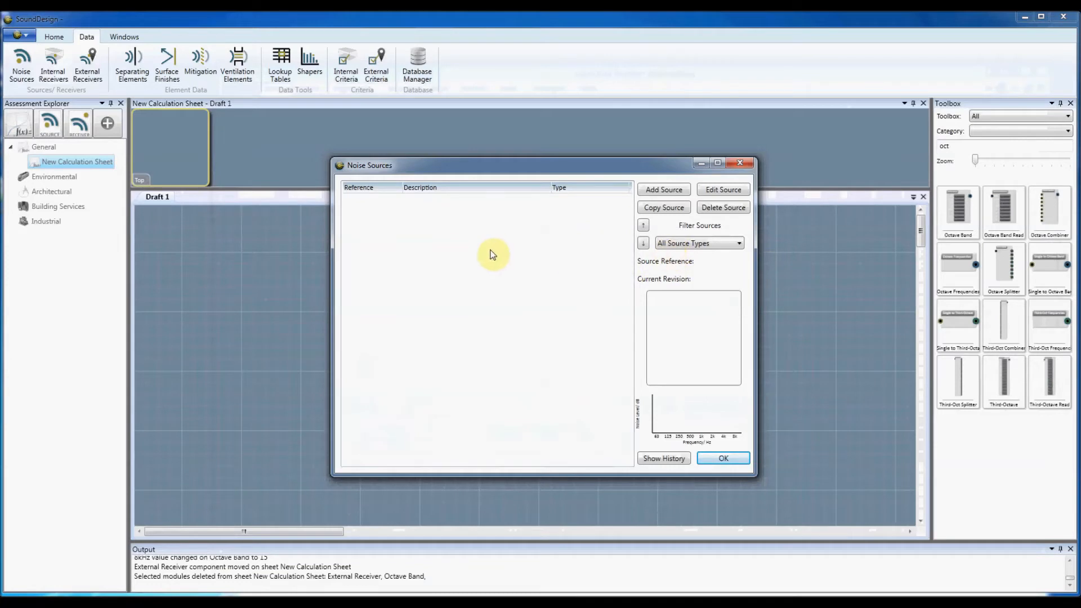
right_click(498, 272)
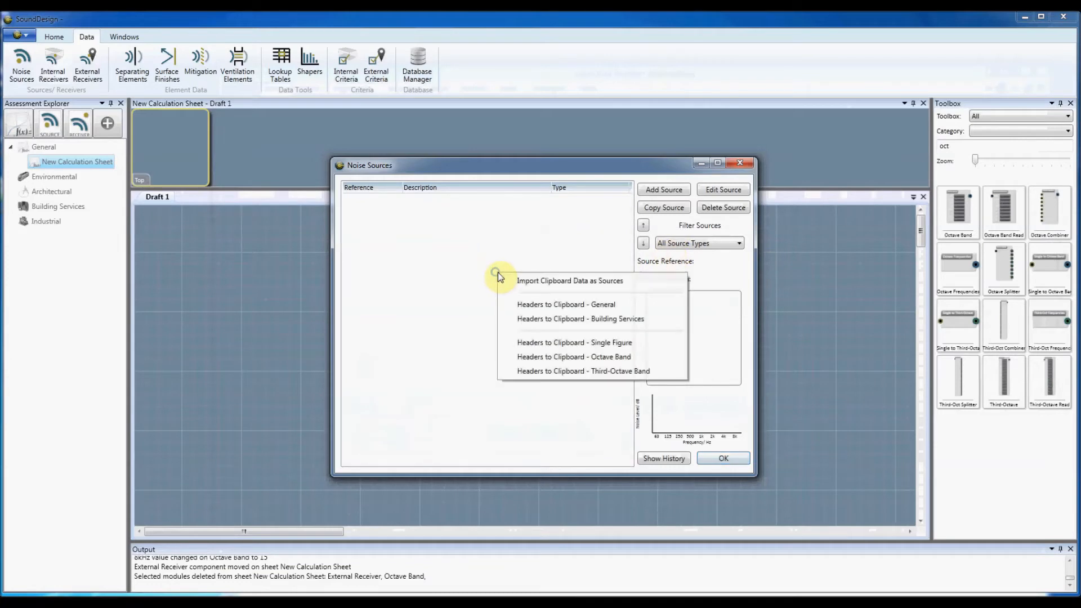
left_click(558, 282)
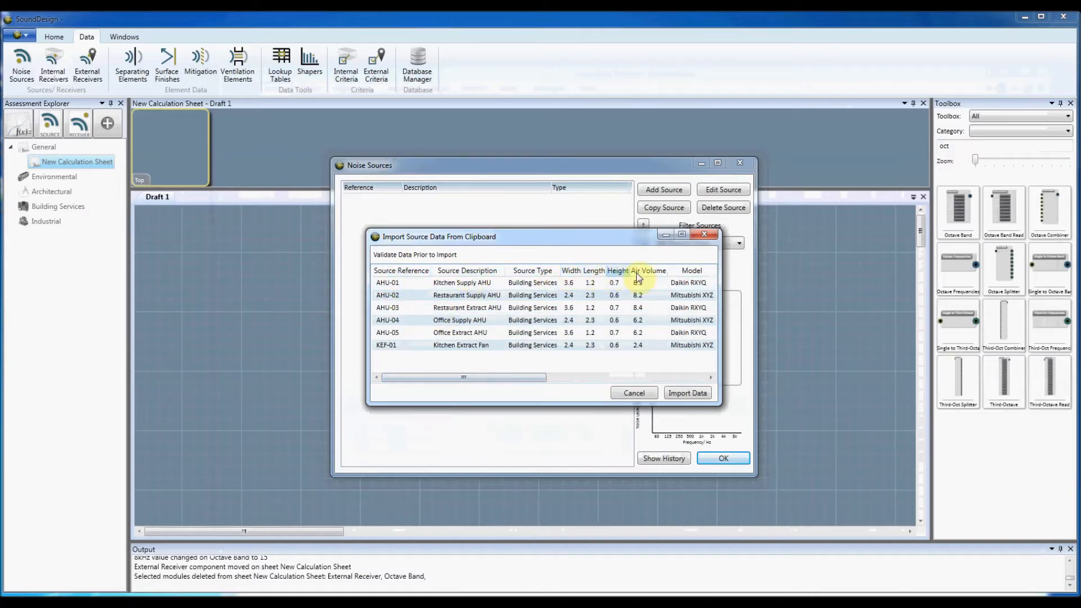
left_click_drag(470, 378, 581, 381)
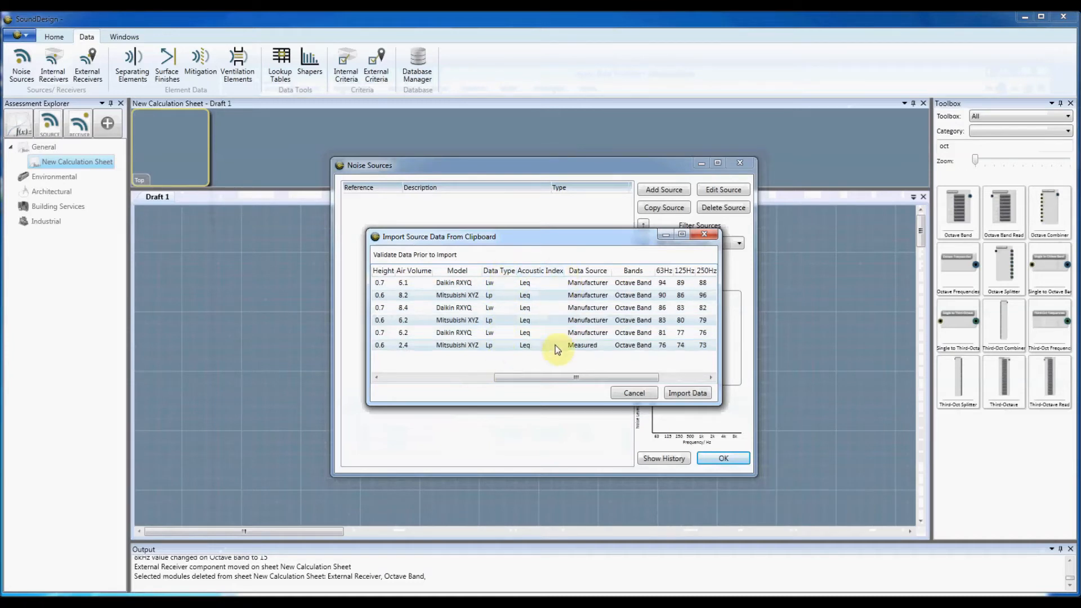
left_click_drag(562, 379, 632, 379)
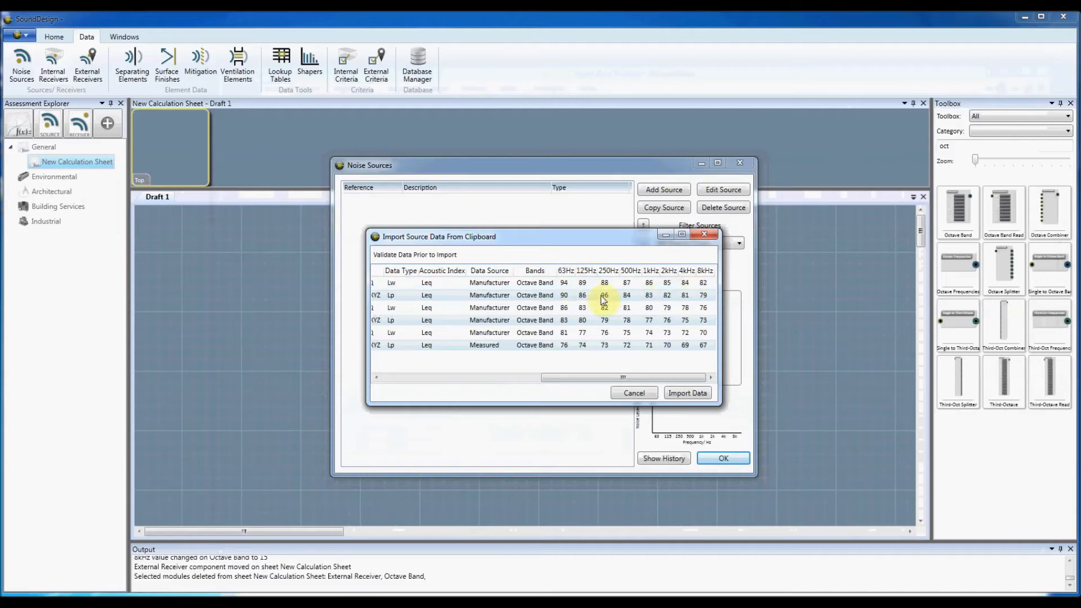
left_click(686, 392)
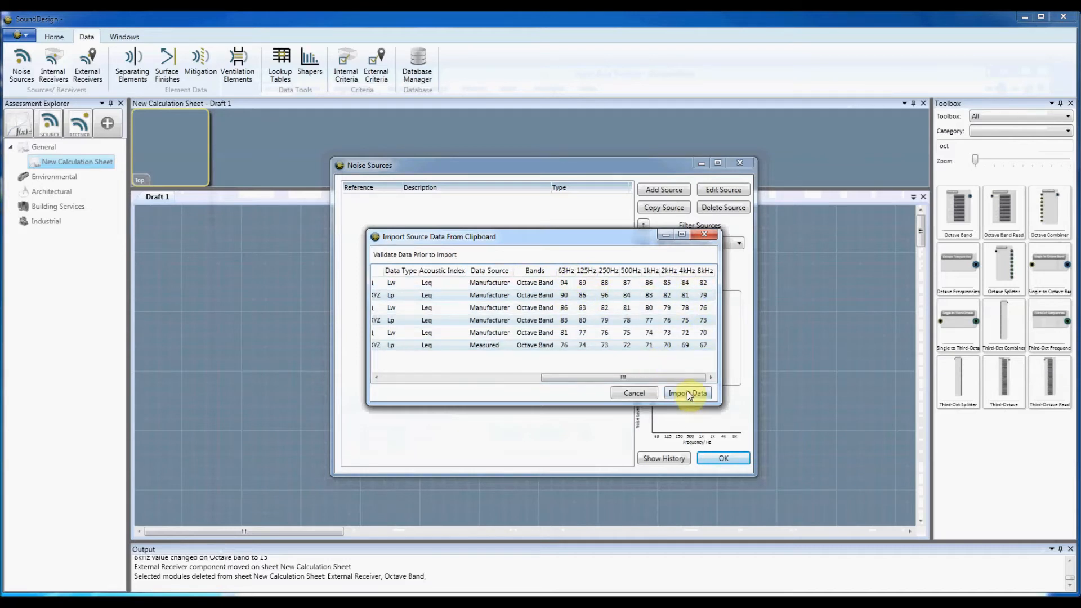
Inspect the noise spectrum of each imported source from AHU-01 to KEF-01, ending on AHU-01.
left_click(476, 202)
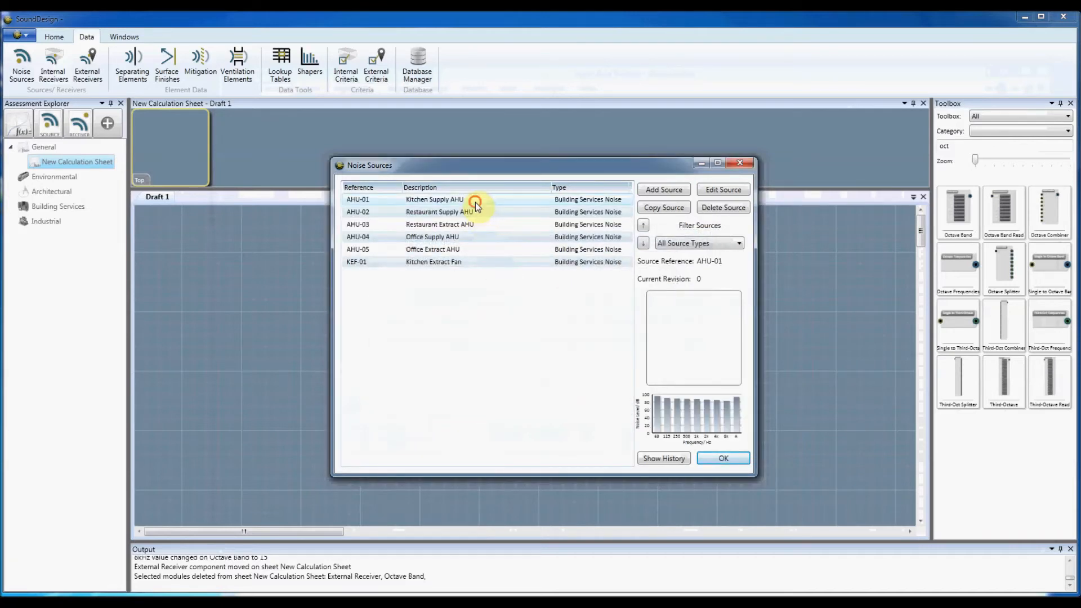
left_click(484, 211)
left_click(484, 224)
left_click(481, 236)
left_click(477, 249)
left_click(474, 260)
left_click(483, 201)
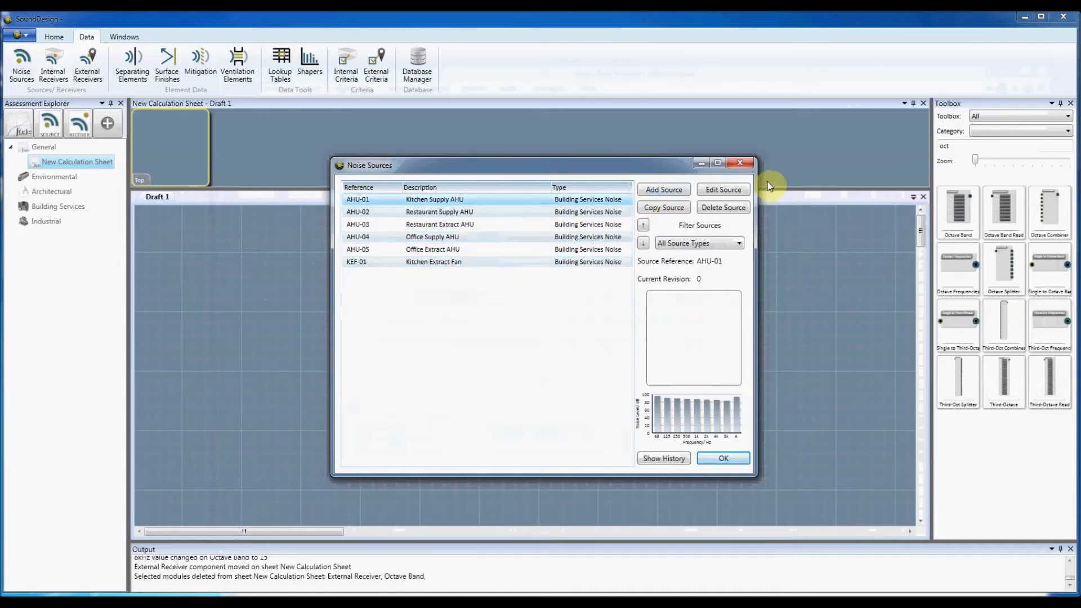
Close the noise sources list, and check the separating elements list before closing it as well.
left_click(748, 163)
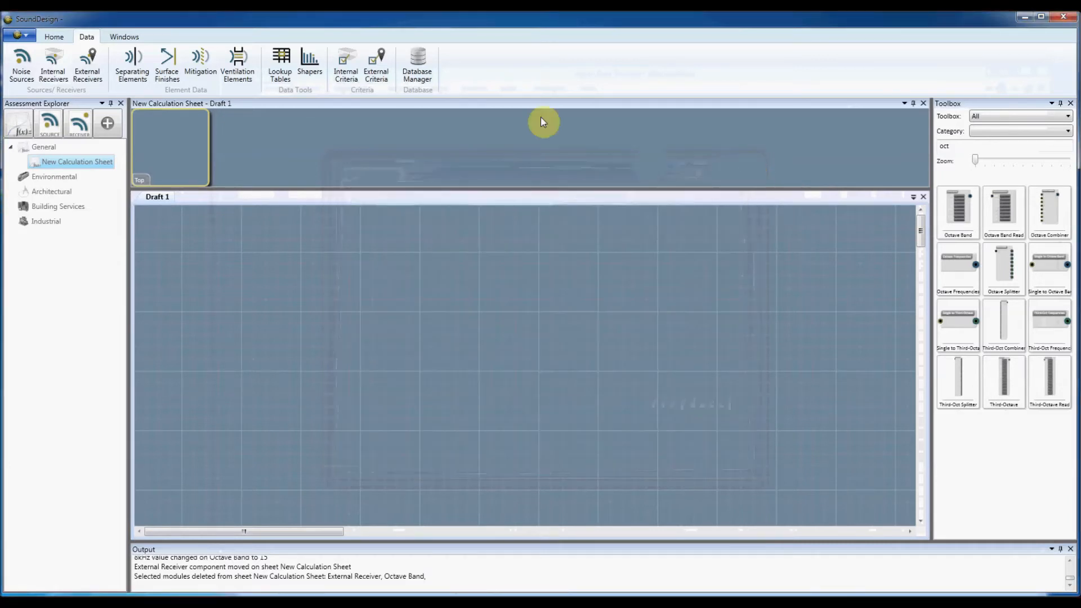
left_click(147, 58)
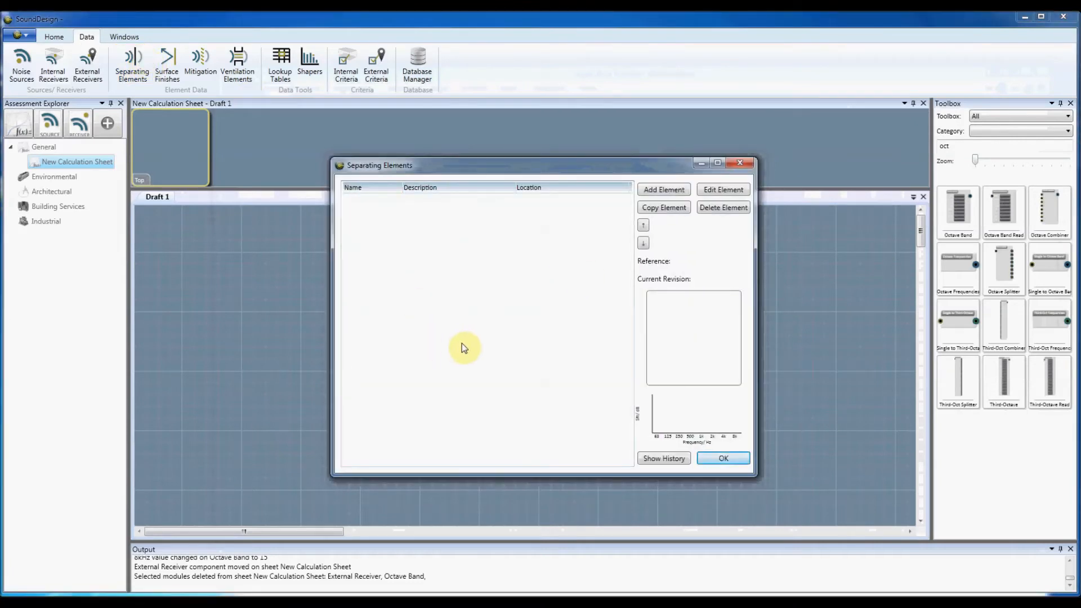
left_click(741, 167)
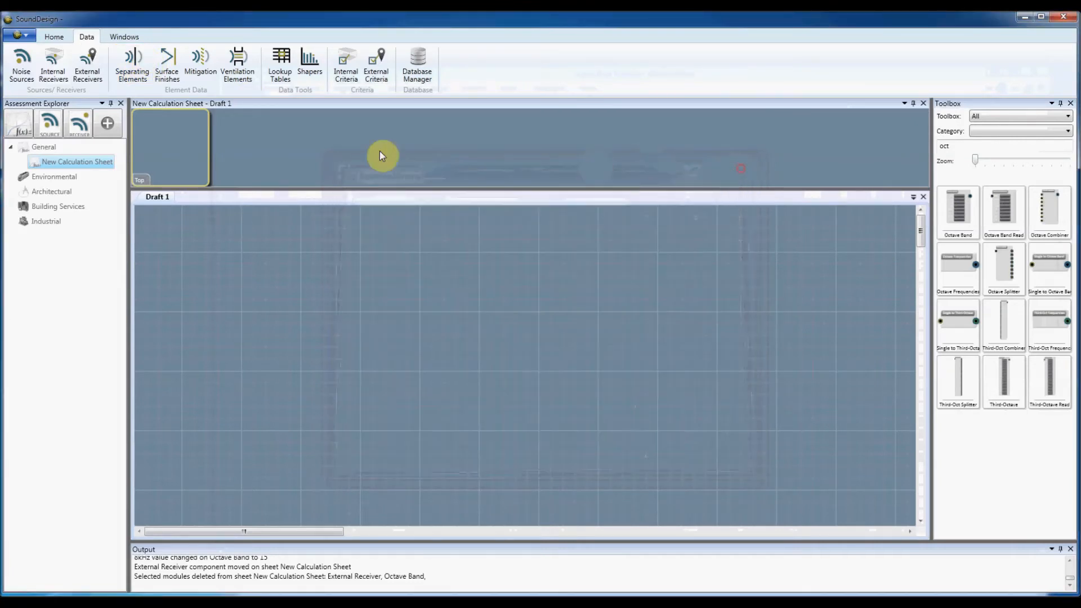
Open the internal receivers list and display its clipboard import and header options.
left_click(64, 75)
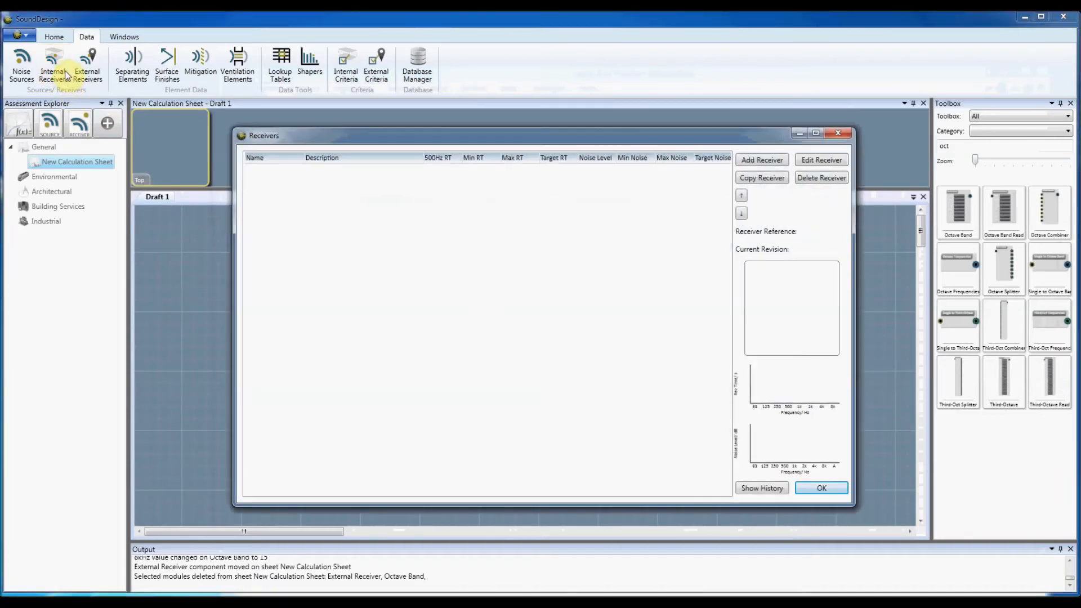
right_click(506, 276)
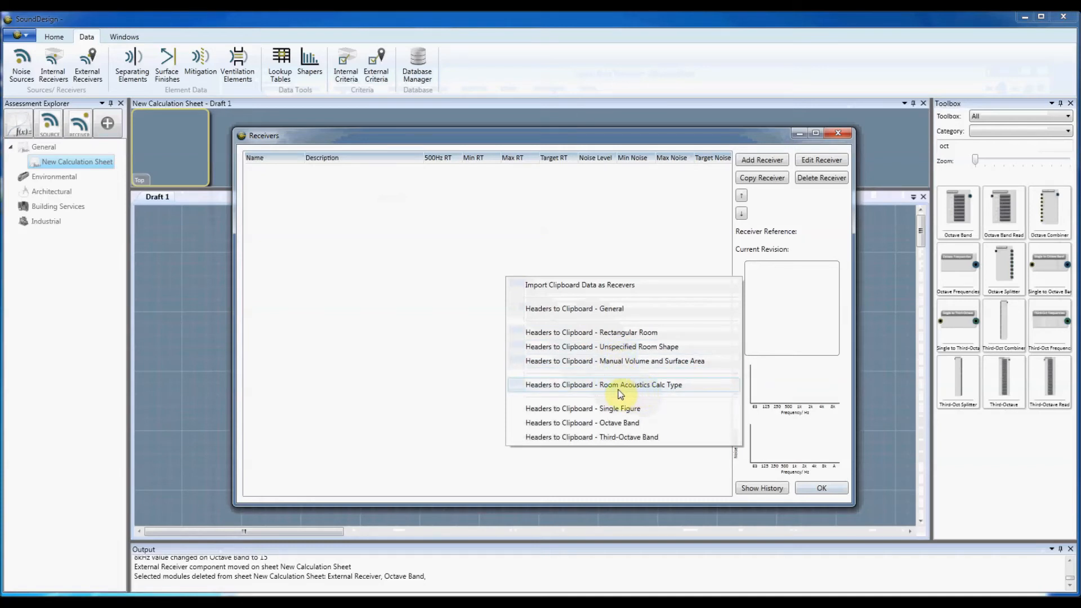
Switch to Excel and examine the receiver table's headers in row 21 and the Abs/Rev note above the calculation column.
key("alt+Tab")
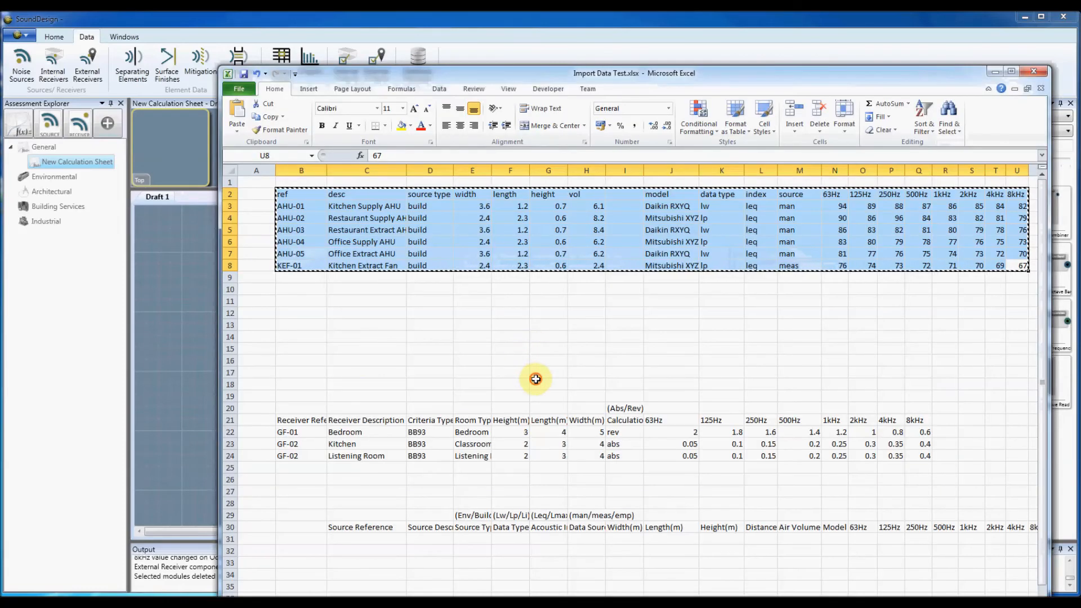
left_click(536, 379)
scroll(539, 372, "down", 3)
left_click(311, 316)
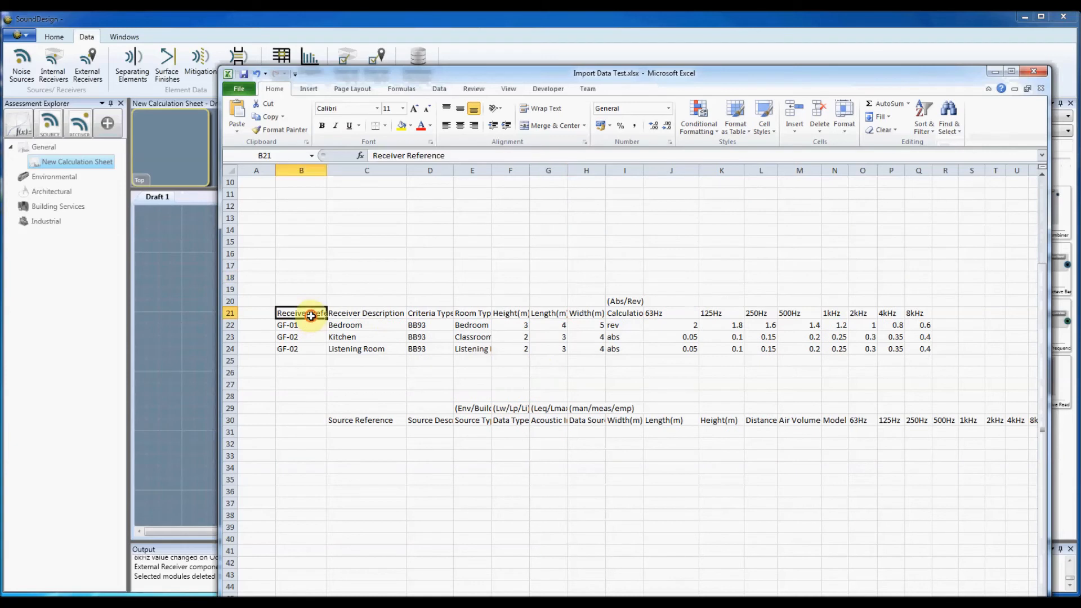
left_click_drag(304, 301, 913, 311)
left_click(673, 349)
left_click(628, 303)
scroll(629, 304, "down", 1)
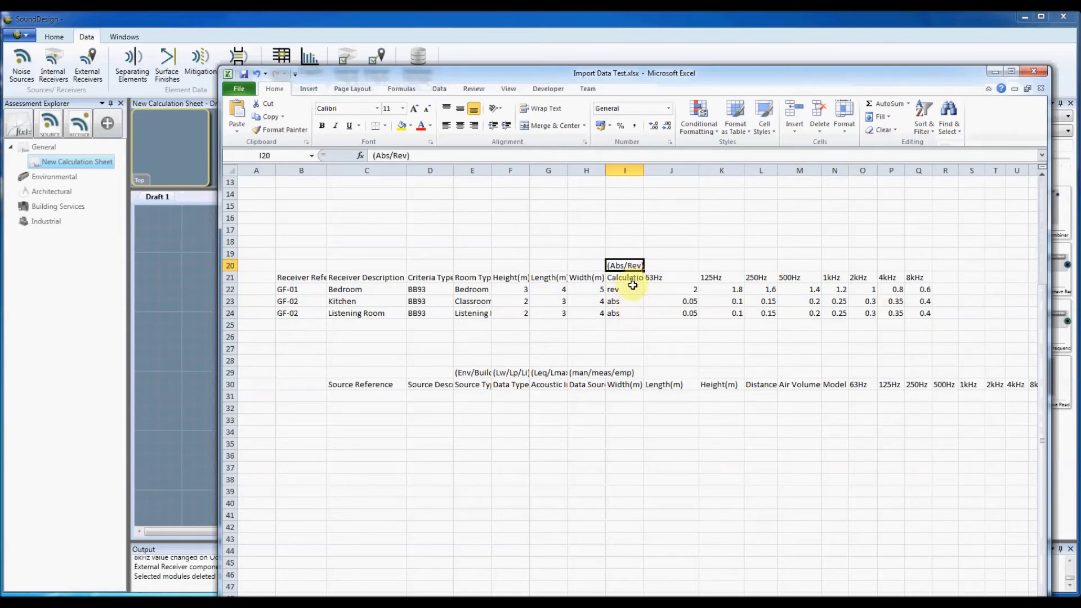
Check the Room Acoustics Calc Type header option in SoundDesign's Receivers window against the rev and abs entries in the Excel table.
key("alt+Tab")
right_click(620, 302)
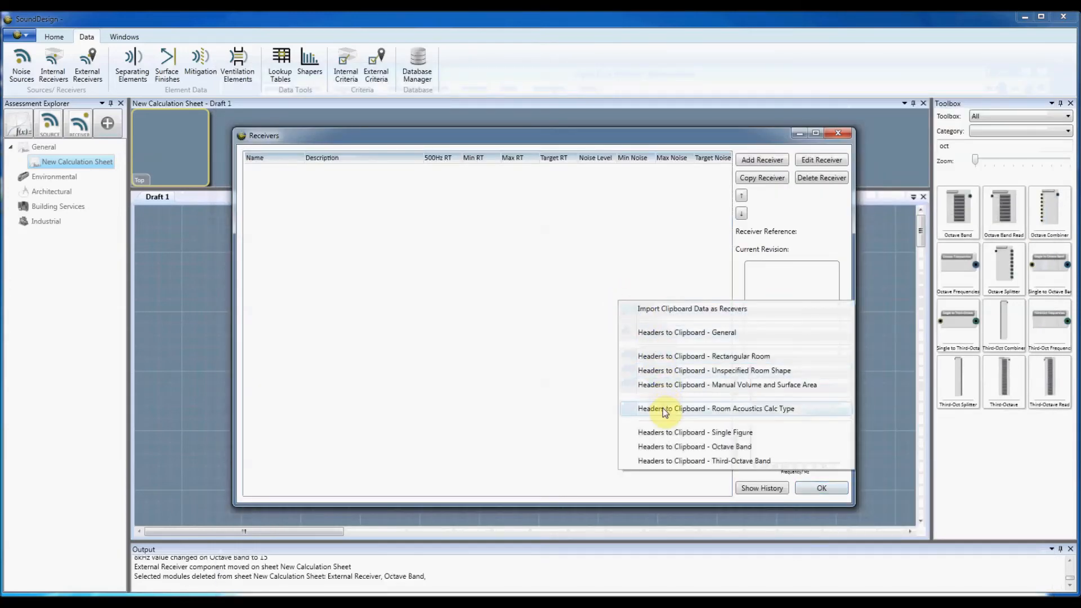
left_click(587, 400)
key("alt+Tab")
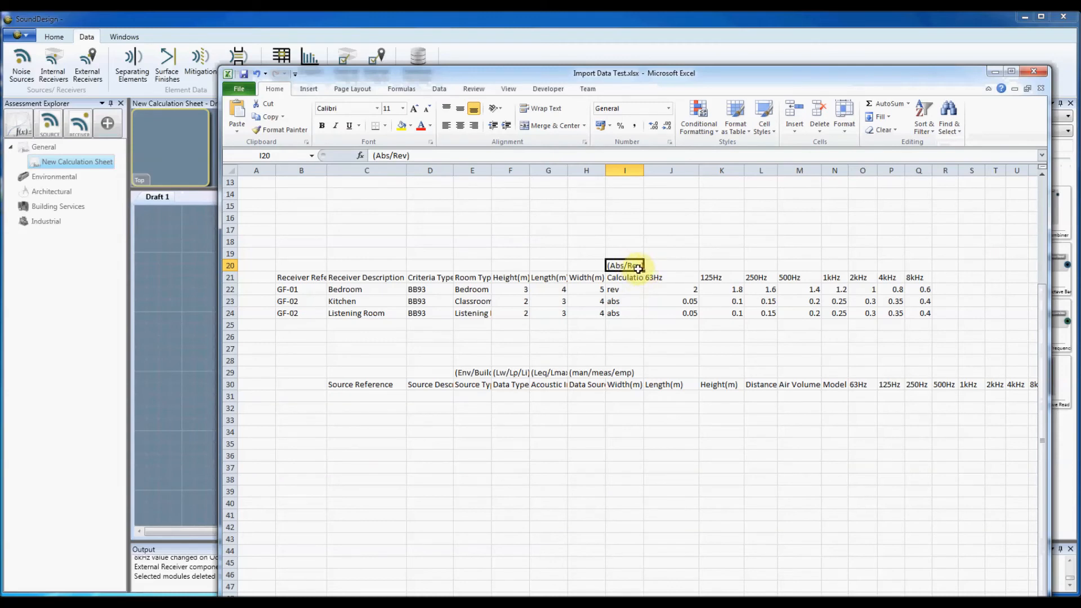
left_click(623, 290)
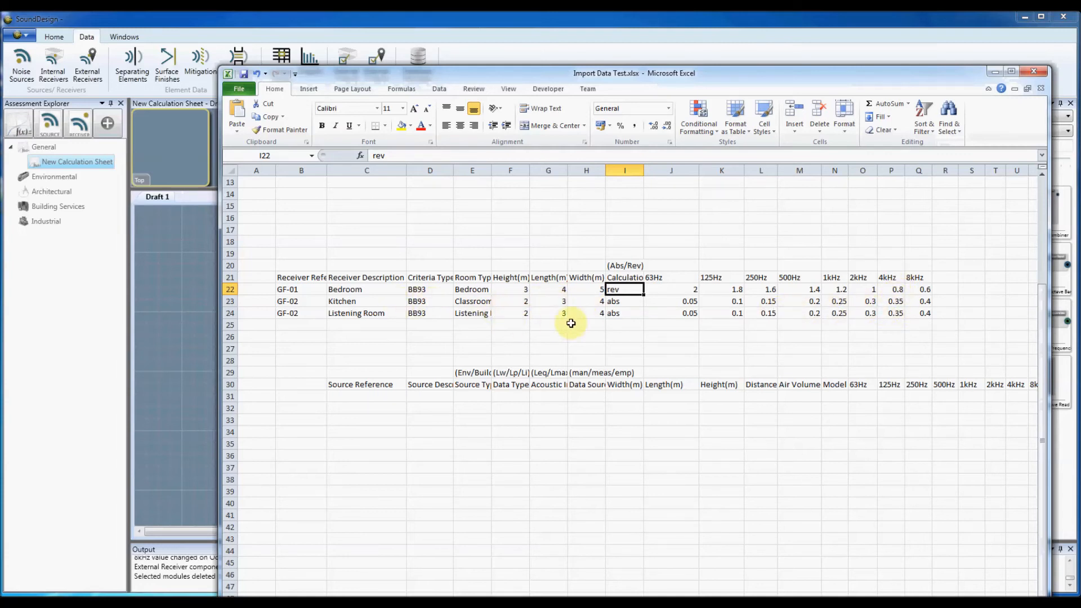
left_click(624, 303)
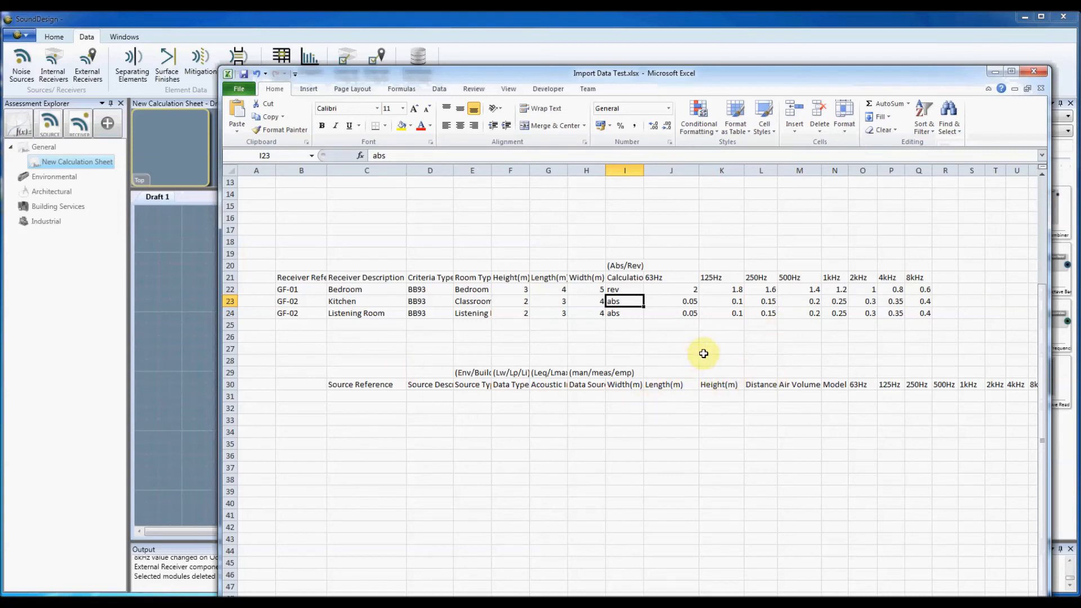
left_click(625, 336)
Copy the receiver table in B21:Q24, including its header row.
left_click_drag(292, 277, 912, 309)
right_click(912, 309)
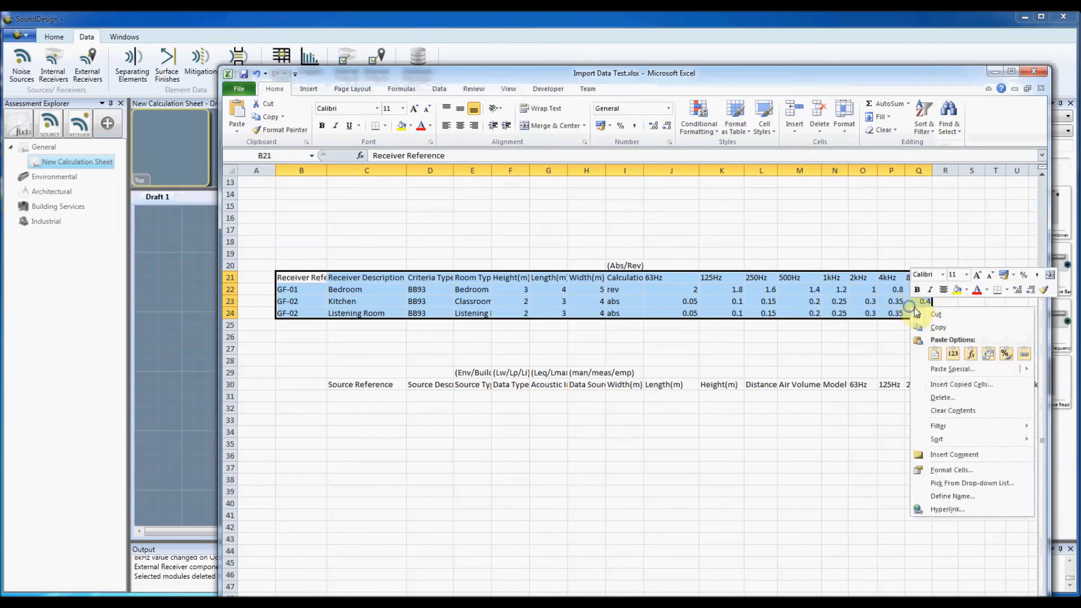
left_click(931, 328)
Switch to SoundDesign and import the clipboard data as receivers, checking the validation preview first.
key("alt+Tab")
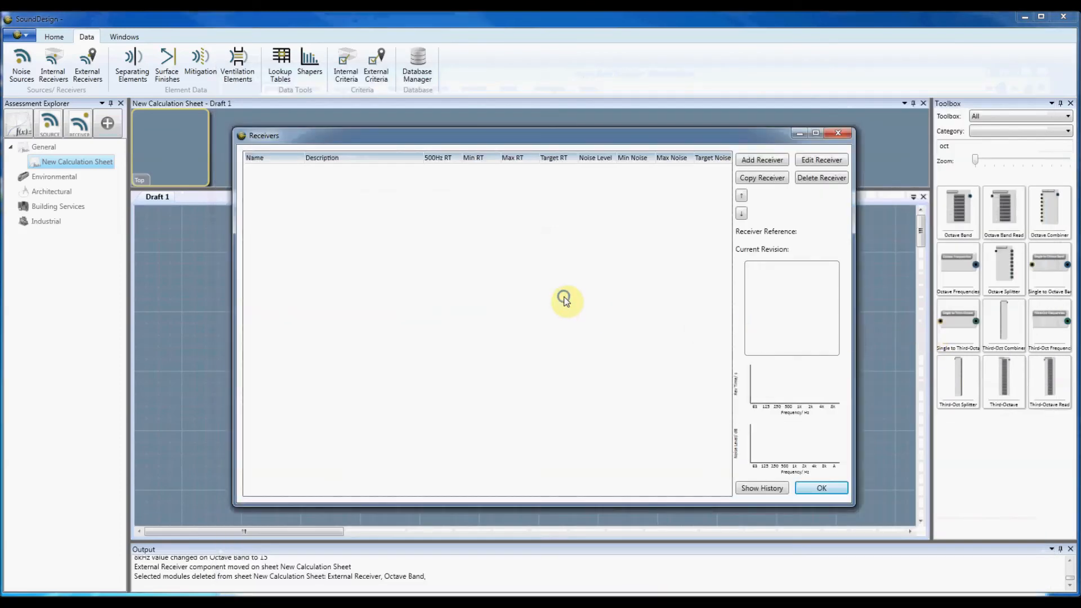
right_click(554, 298)
left_click(642, 305)
left_click_drag(534, 376, 511, 381)
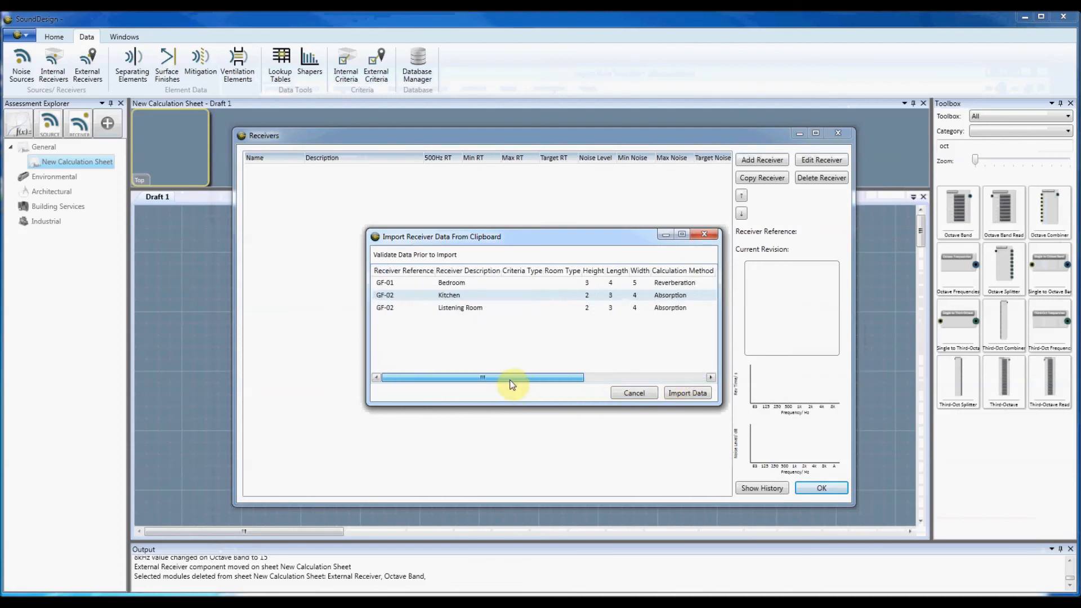
left_click(692, 396)
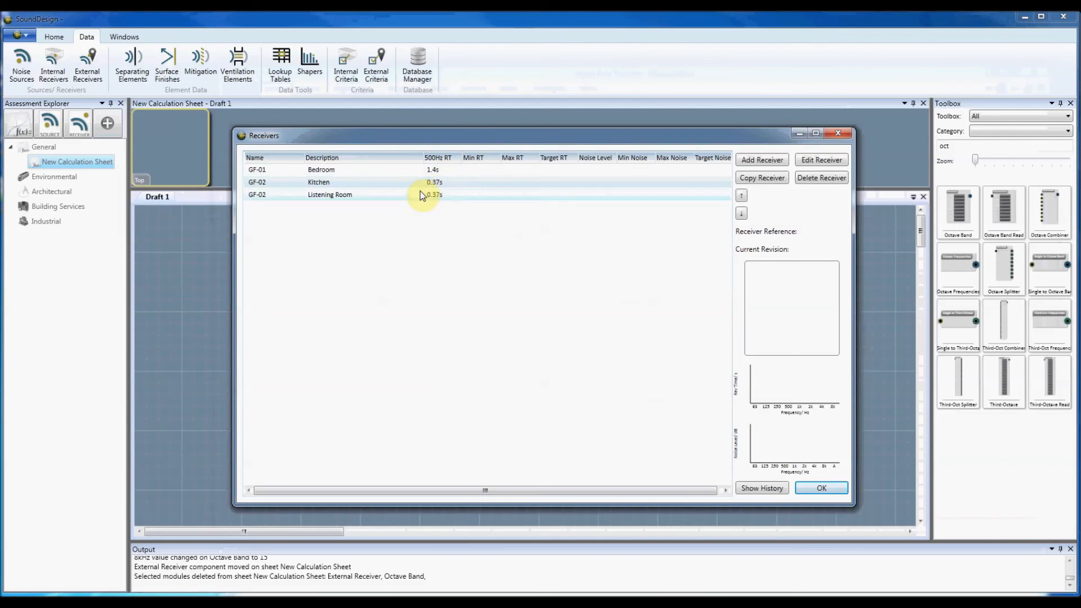
Return to Excel, clear the copy selection and examine the Criteria Type column for the three receivers.
key("alt+Tab")
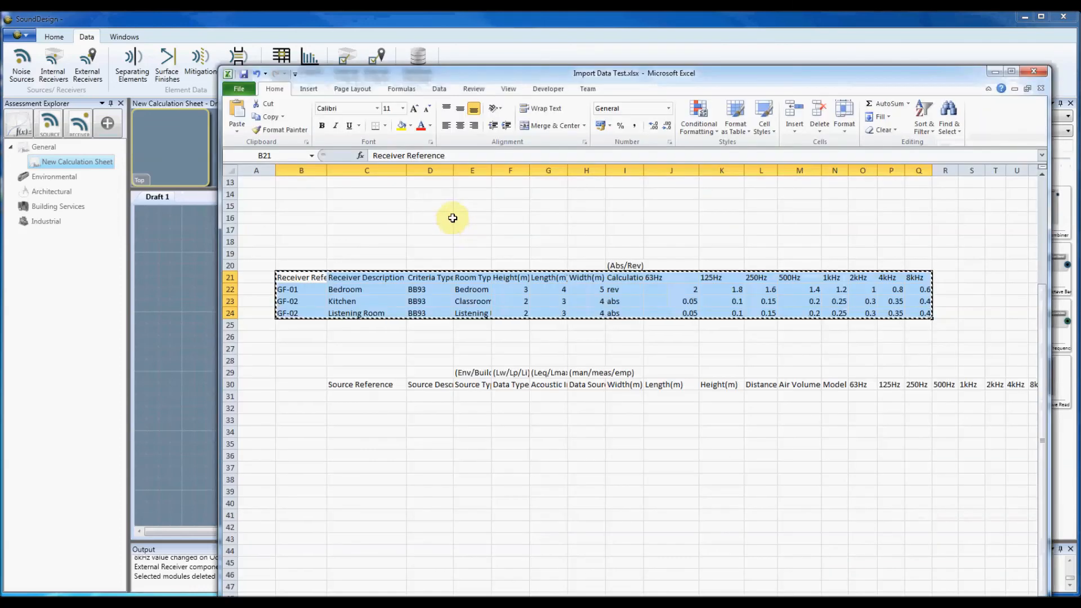
left_click(429, 326)
key("Escape")
left_click(374, 292)
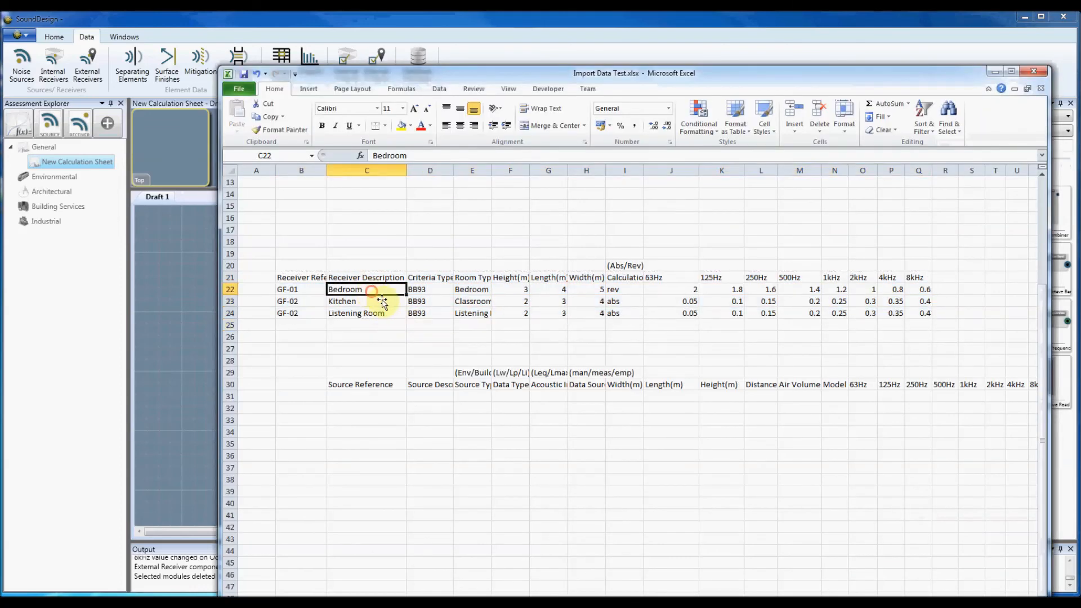
left_click(423, 290)
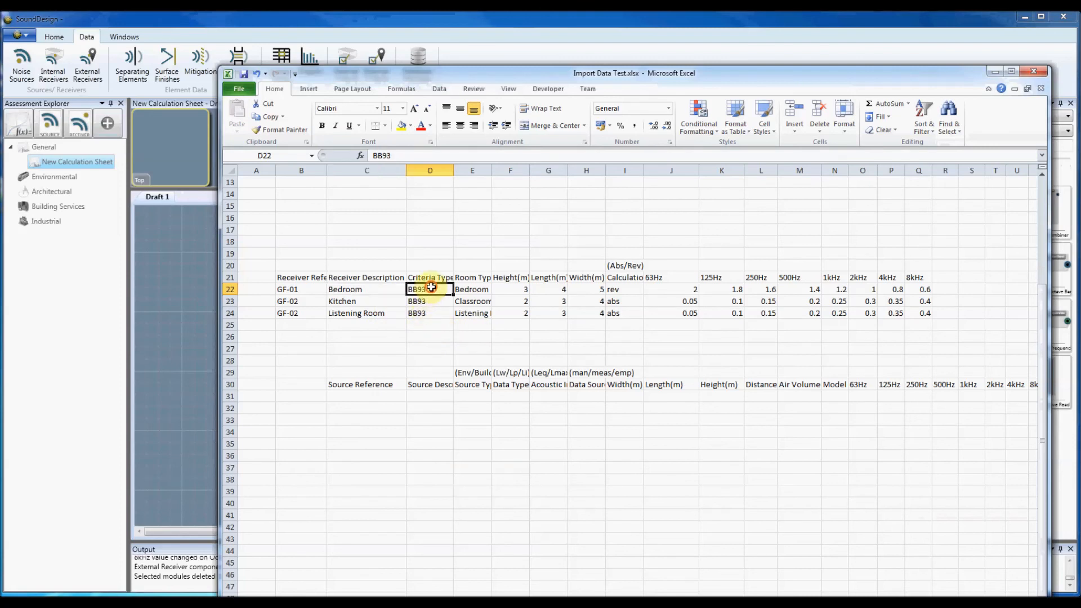
left_click(480, 281)
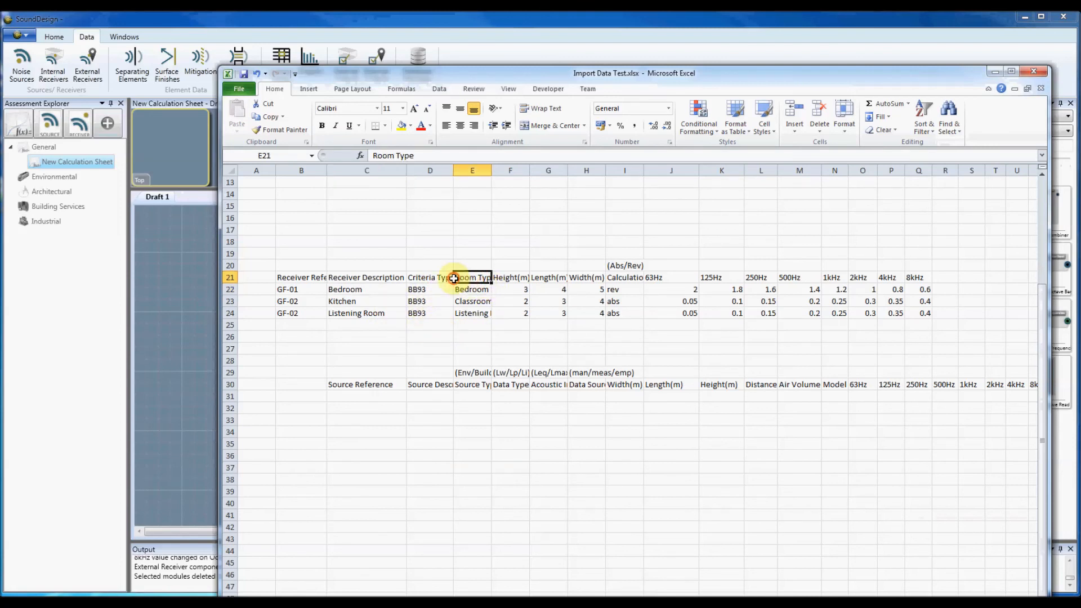
left_click(443, 277)
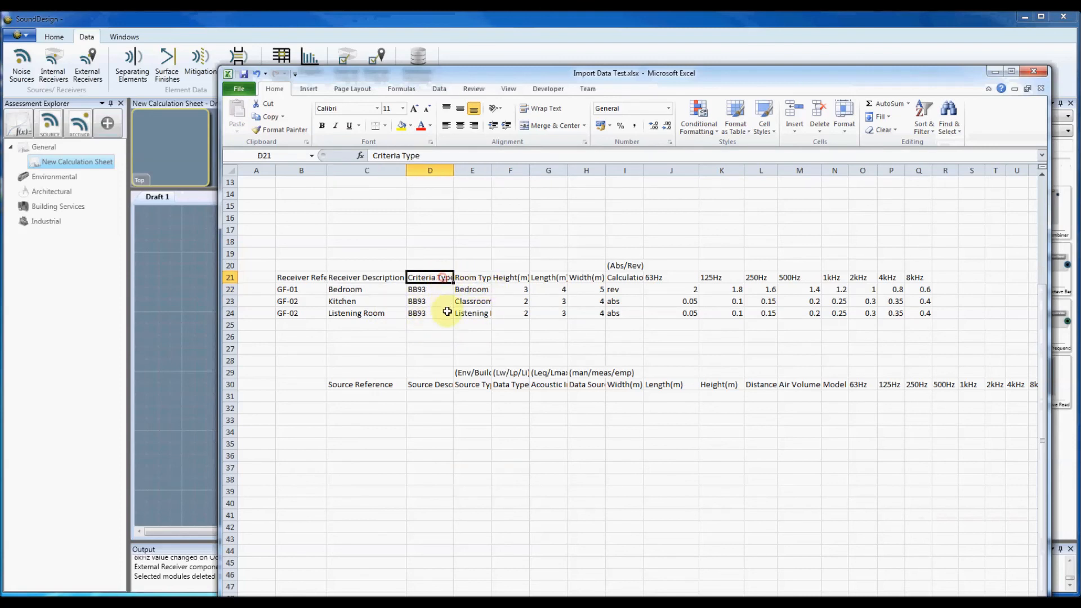
left_click(428, 289)
left_click(427, 301)
left_click(425, 313)
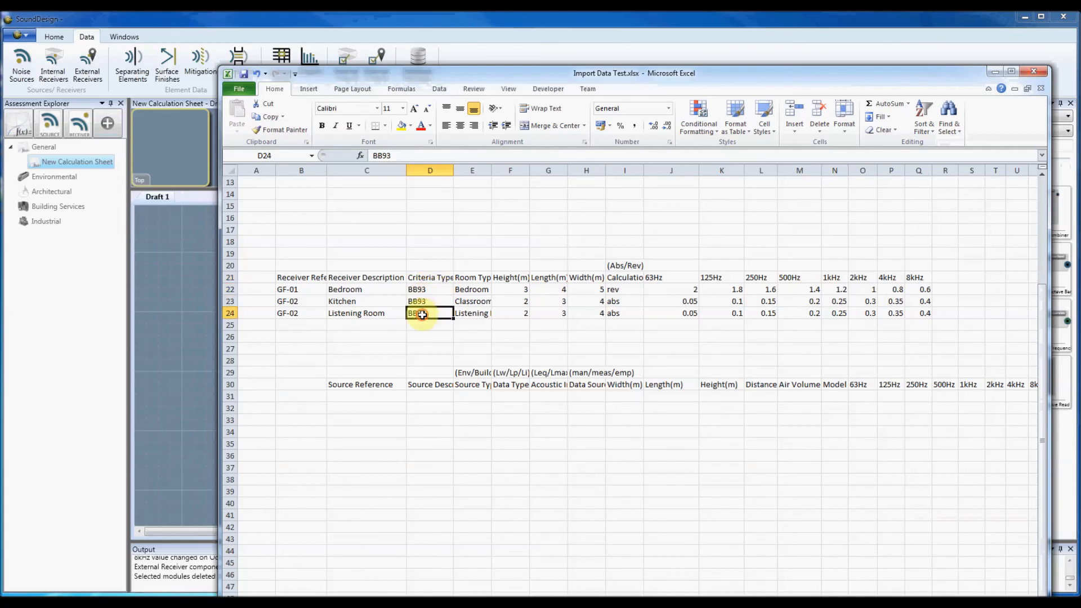
Examine the Room Type header and its entries for the three receivers in E22:E24.
left_click(485, 277)
left_click(481, 289)
left_click(479, 301)
left_click(483, 313)
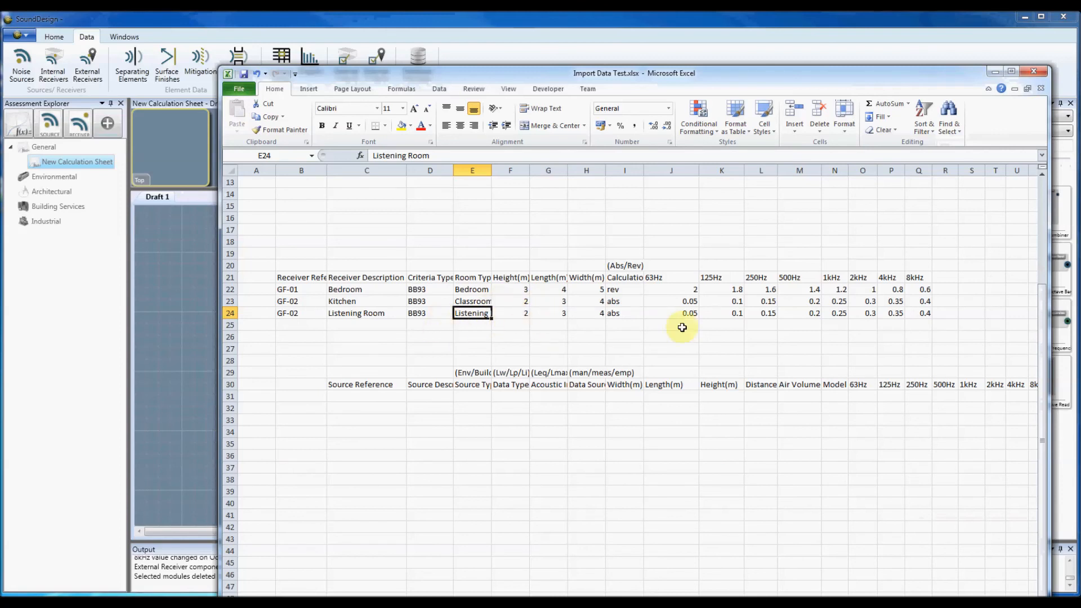
left_click(490, 337)
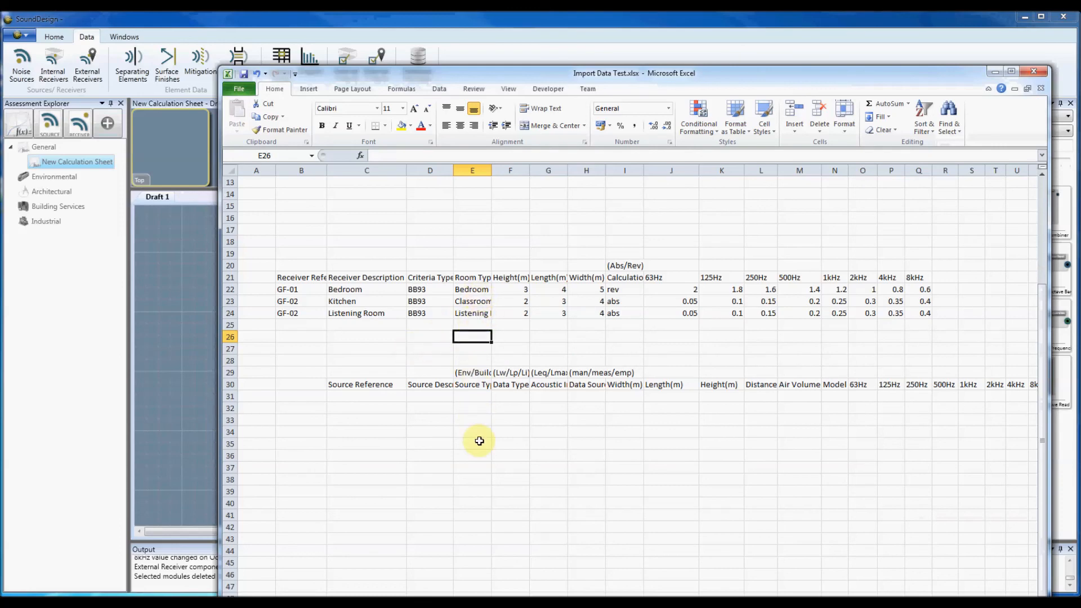
Switch to SoundDesign, close the receivers list, and check the ventilation elements list before closing it.
key("alt+Tab")
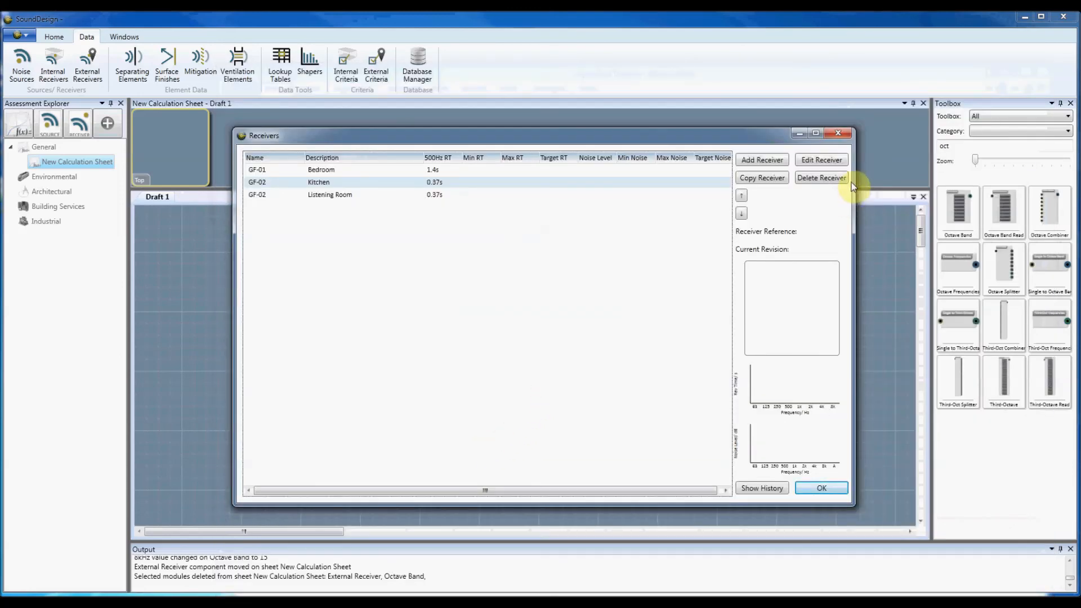
left_click(837, 134)
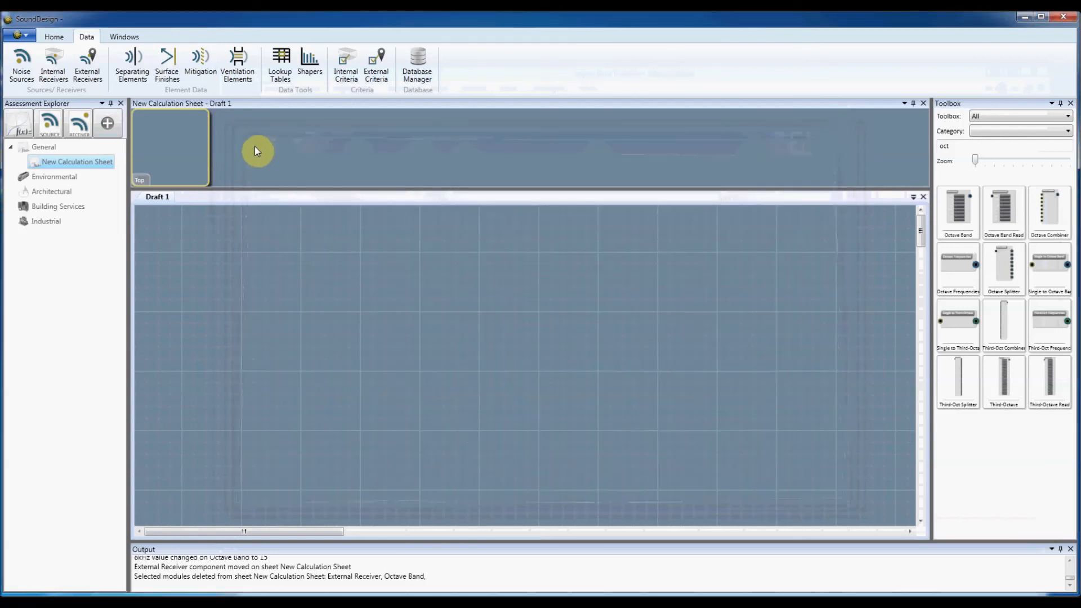
left_click(237, 63)
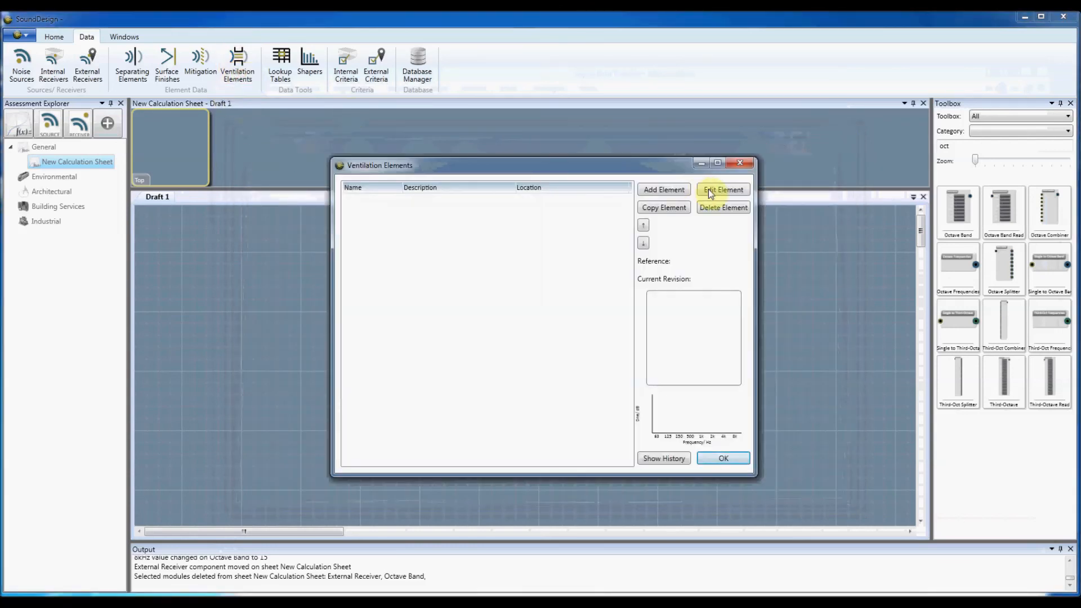
left_click(739, 164)
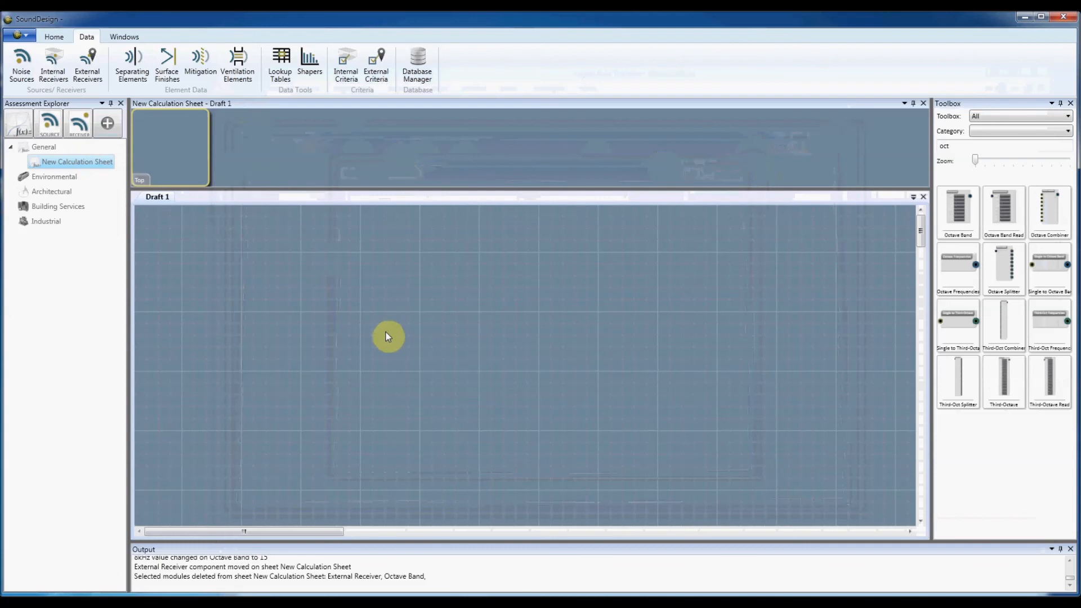